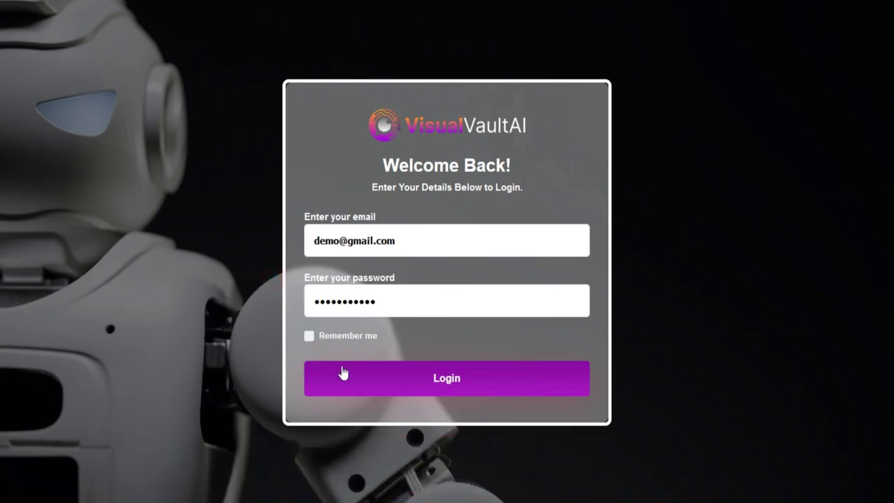
Sign in and open DFY Templates, showing the Facebook Website Conversions 1200x628 designs.
click(413, 379)
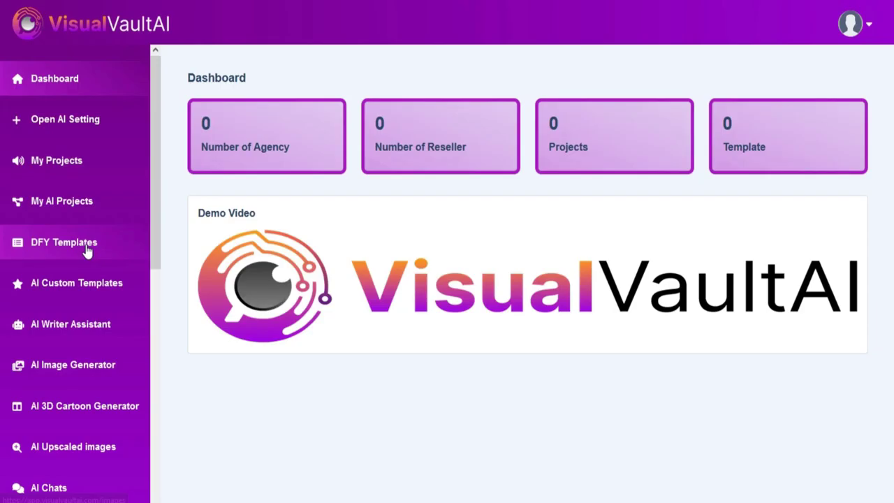
click(124, 248)
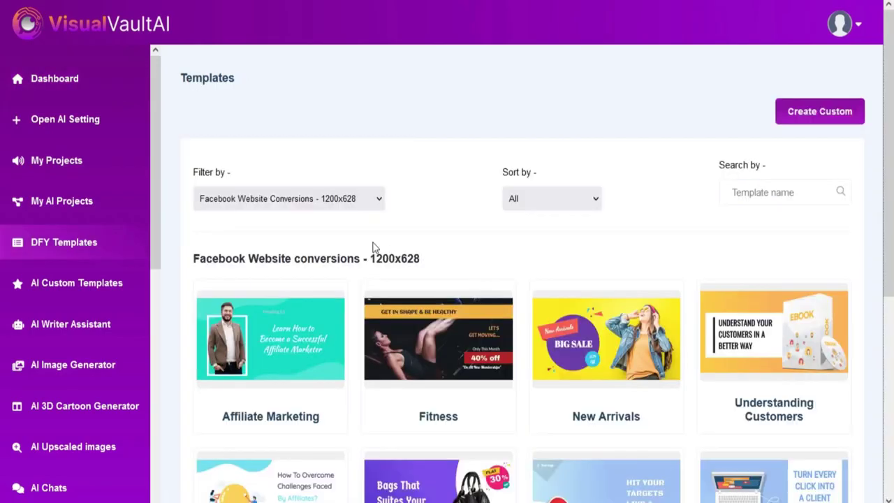
Check the template size filter and category options, keeping All categories.
click(326, 201)
scroll(260, 348, down, 3)
click(543, 199)
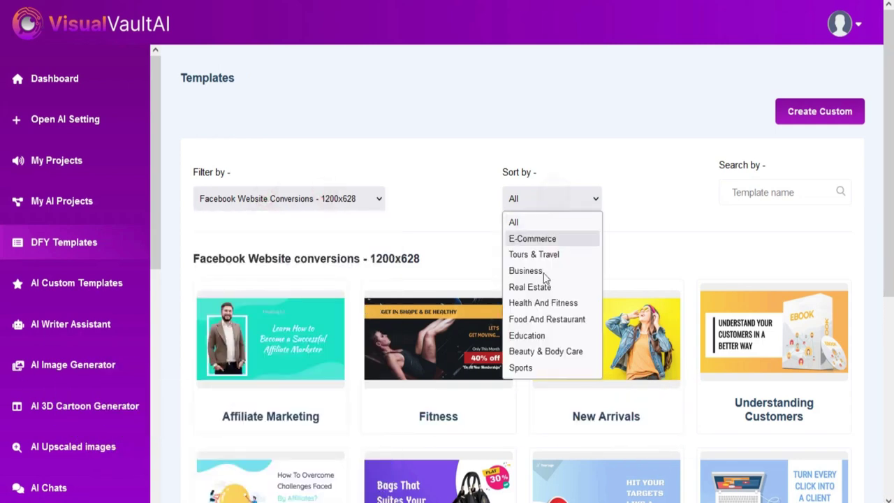
click(543, 194)
Scroll the template grid and preview the Affiliate Marketing template full size.
scroll(489, 279, down, 5)
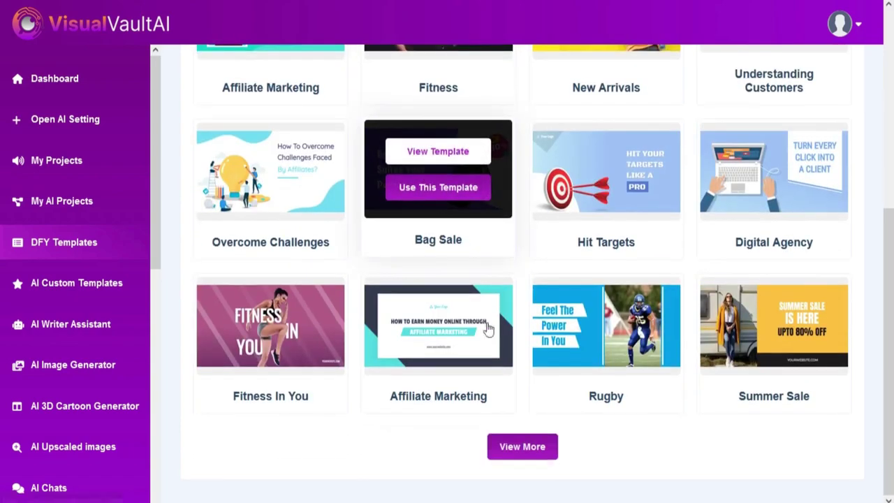
scroll(504, 388, down, 10)
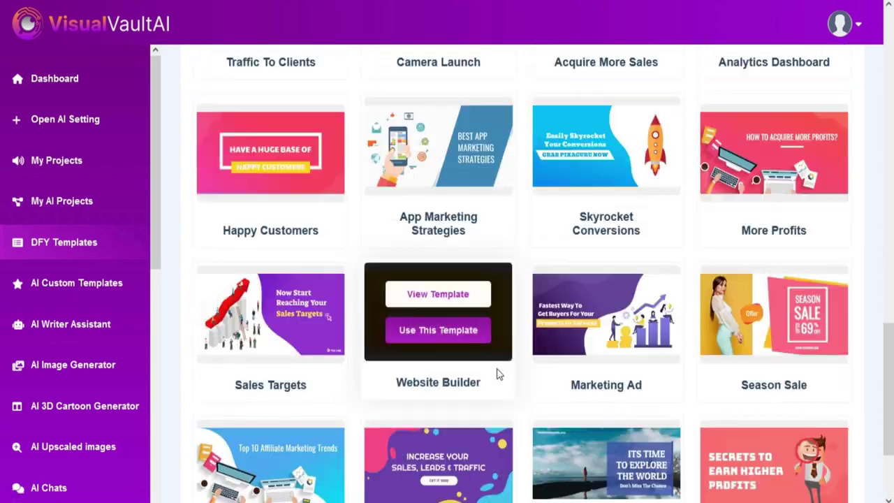
scroll(493, 366, down, 12)
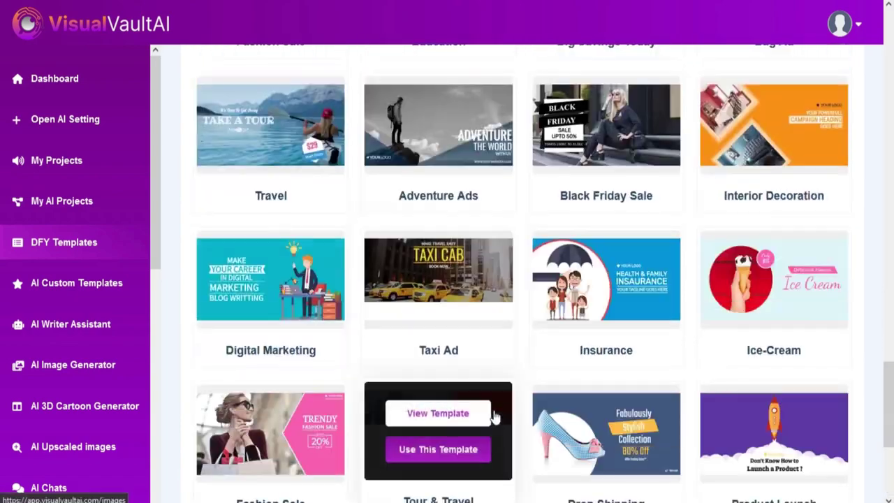
scroll(494, 418, down, 10)
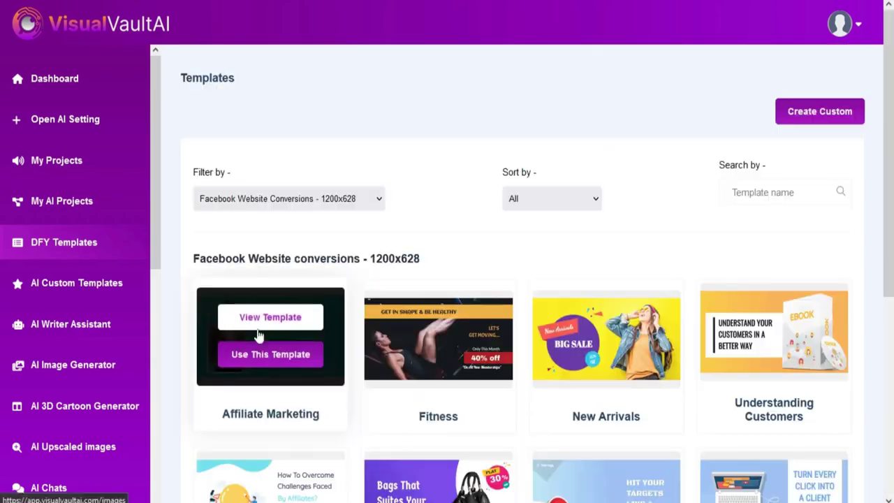
click(260, 321)
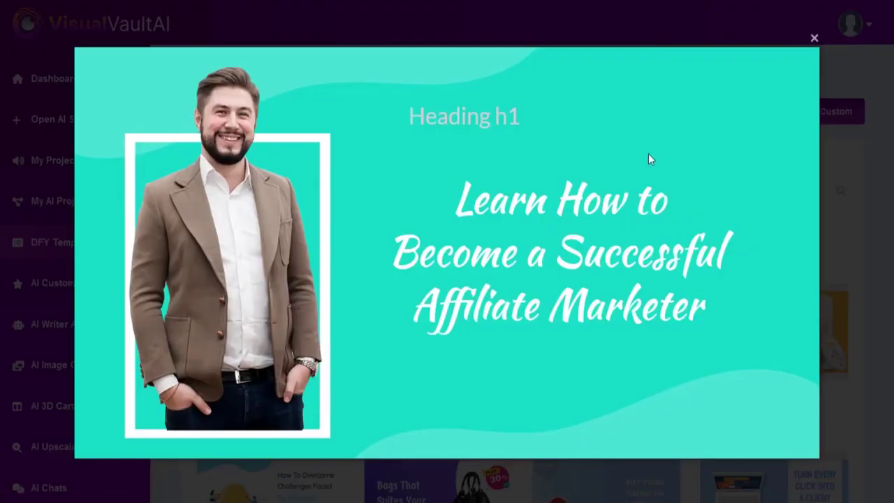
click(813, 36)
Create the project from Affiliate Marketing and replace the heading text with 'Come And Join Us'.
click(293, 353)
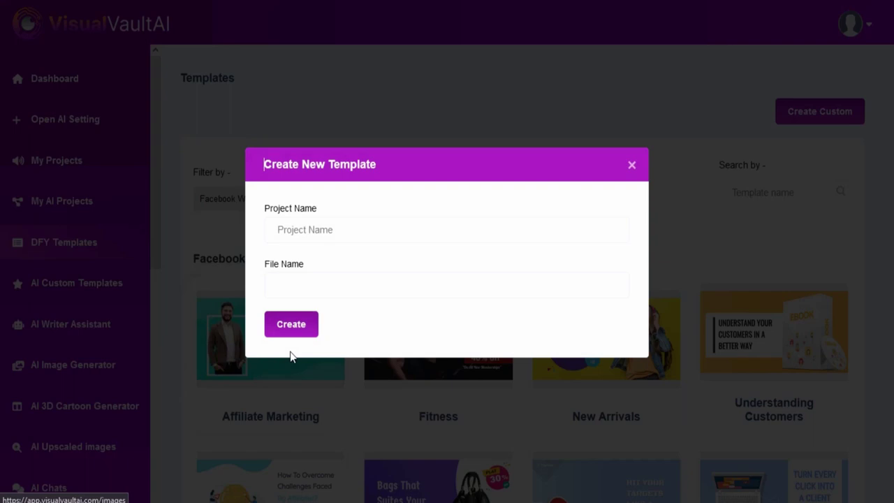
click(397, 280)
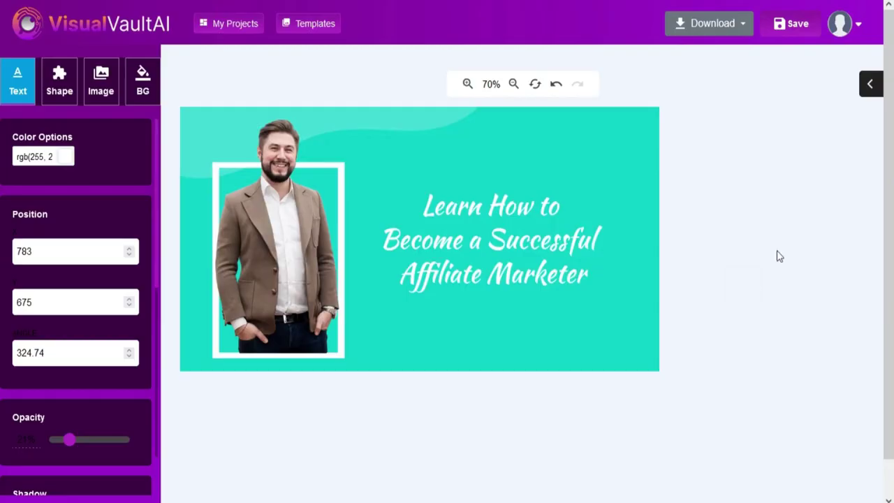
click(96, 165)
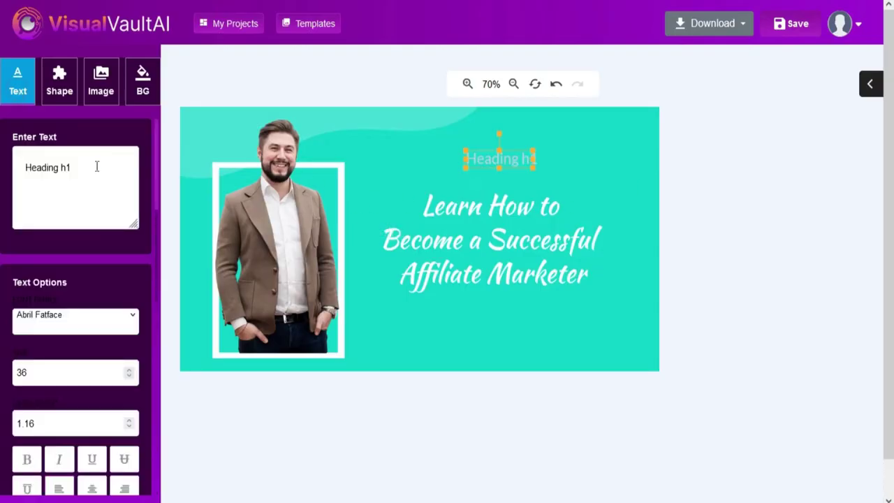
key(ctrl+a)
text(Come And Join Us)
Style the heading in Bungee Inline, size 48, italic.
click(75, 315)
click(60, 90)
click(75, 314)
click(56, 139)
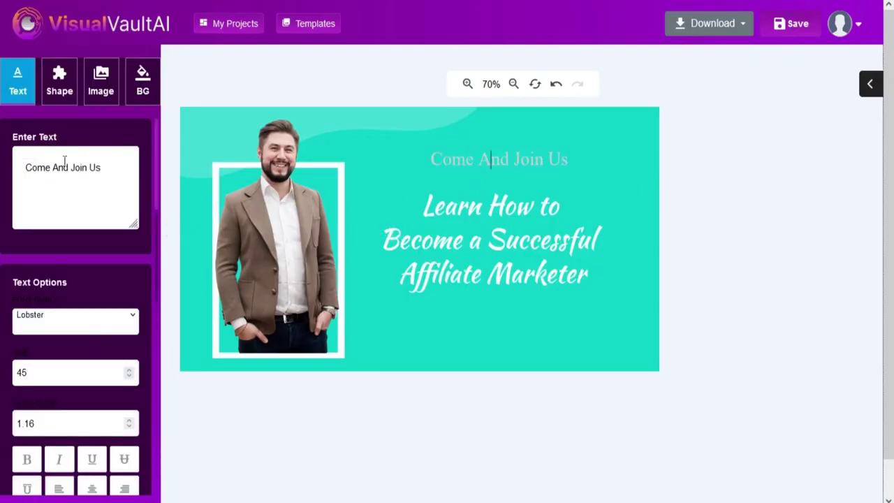
click(60, 234)
click(129, 369)
click(129, 370)
click(129, 370)
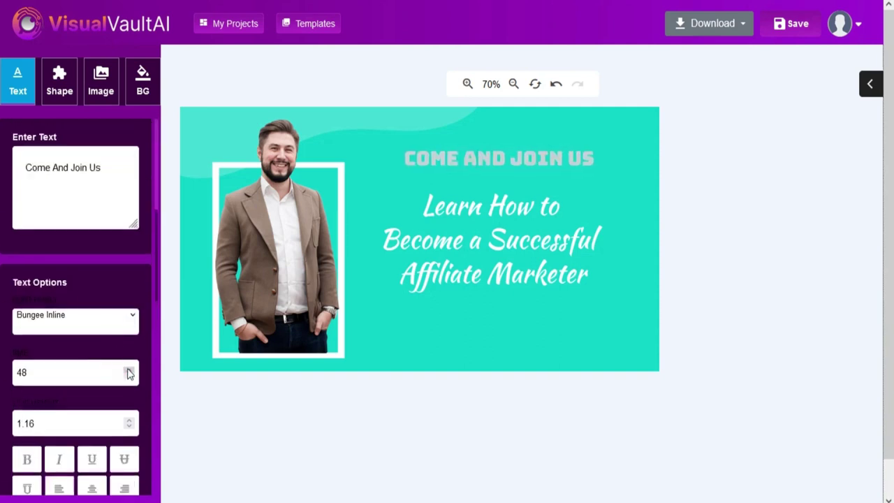
scroll(129, 423, down, 4)
click(58, 183)
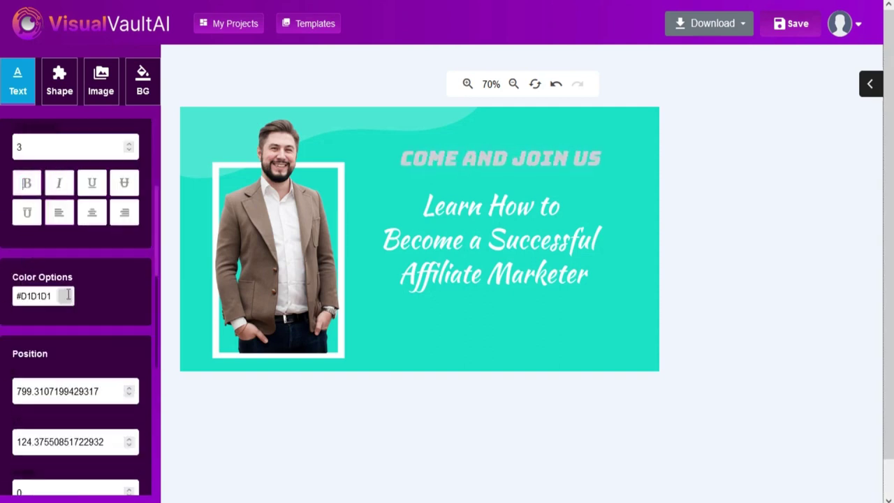
Colour the heading red, #D55165.
click(69, 296)
click(69, 296)
click(166, 278)
click(61, 315)
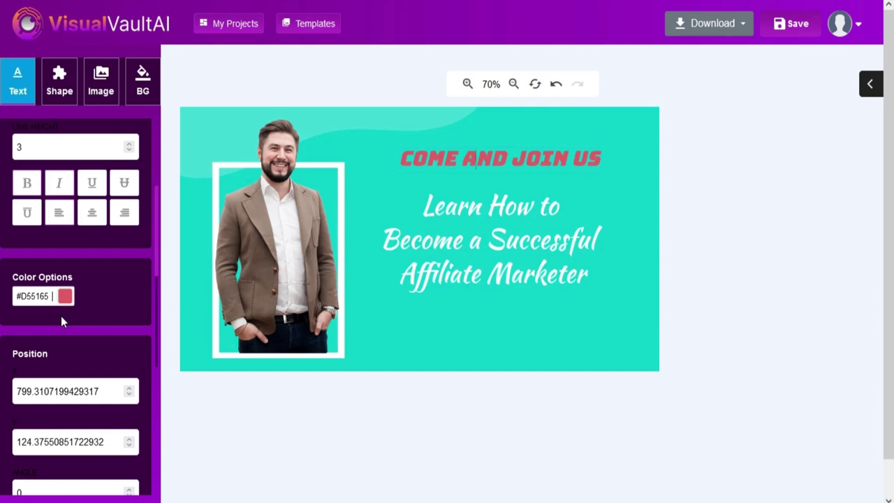
scroll(109, 310, down, 5)
scroll(89, 351, down, 4)
scroll(89, 351, down, 6)
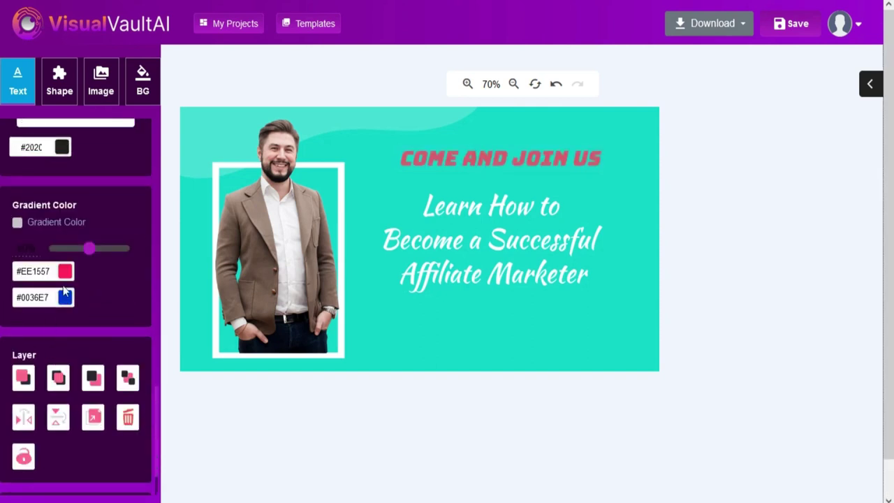
scroll(77, 279, up, 15)
Add the money-bag-in-hand icon from the Ecommerce shapes to the banner.
click(61, 87)
scroll(45, 226, down, 12)
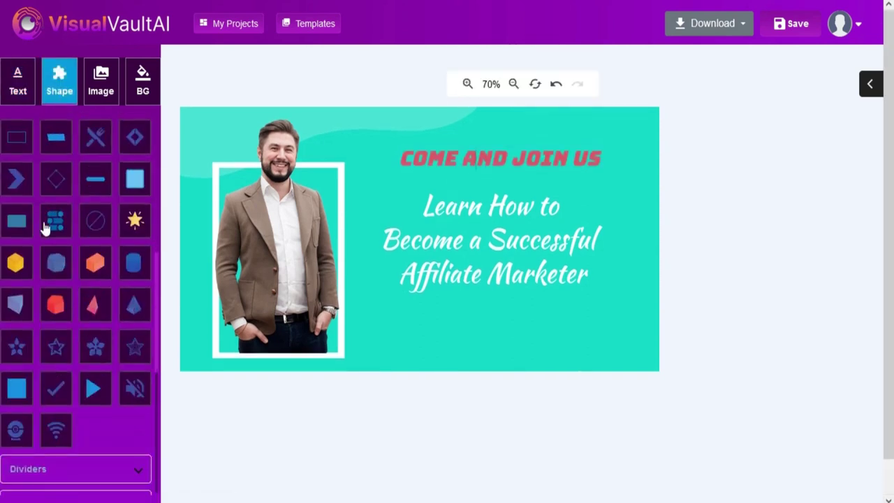
click(70, 156)
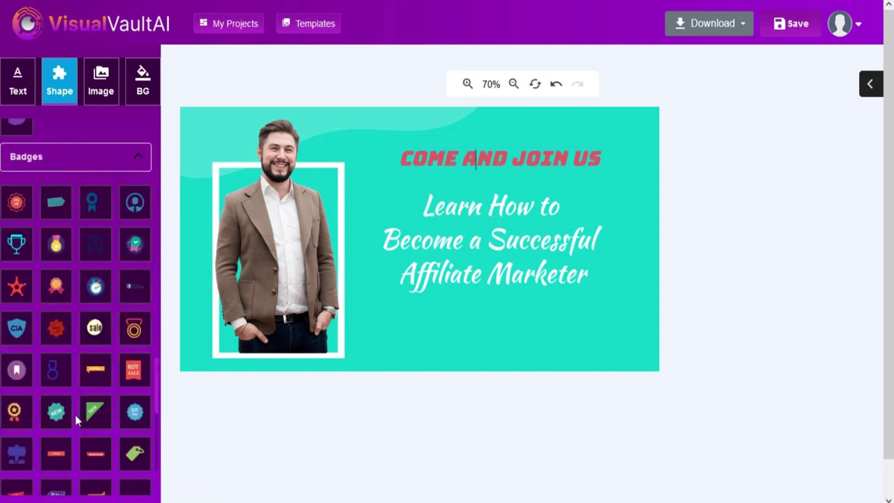
scroll(104, 336, down, 5)
click(76, 203)
scroll(80, 259, down, 4)
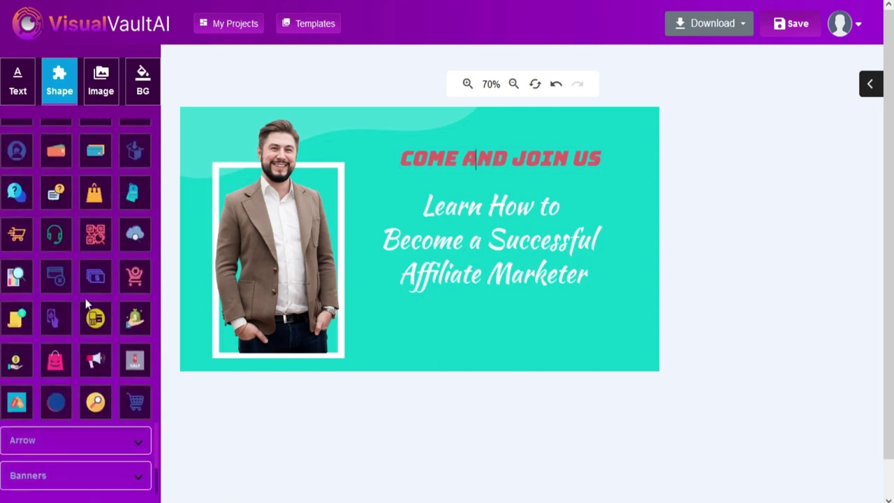
click(139, 323)
Browse the Arrow, Banners, Holiday and Button shape collections.
click(118, 191)
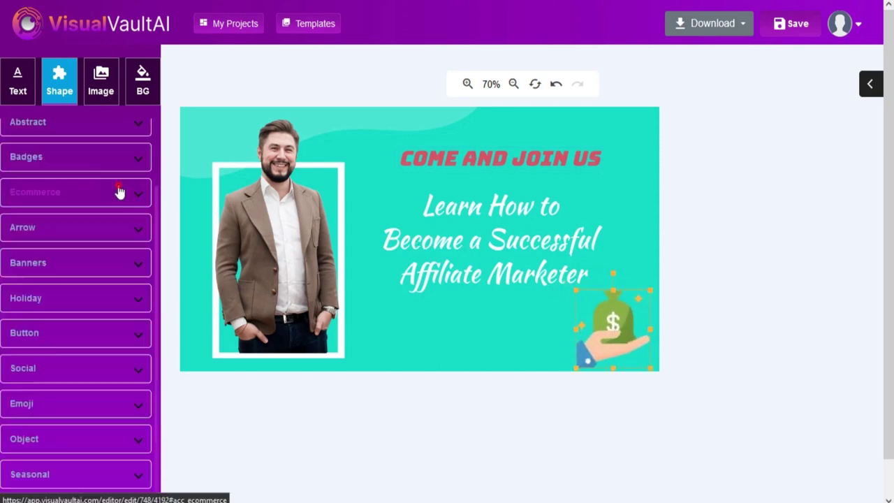
click(91, 227)
scroll(63, 336, down, 5)
click(100, 343)
scroll(84, 336, down, 4)
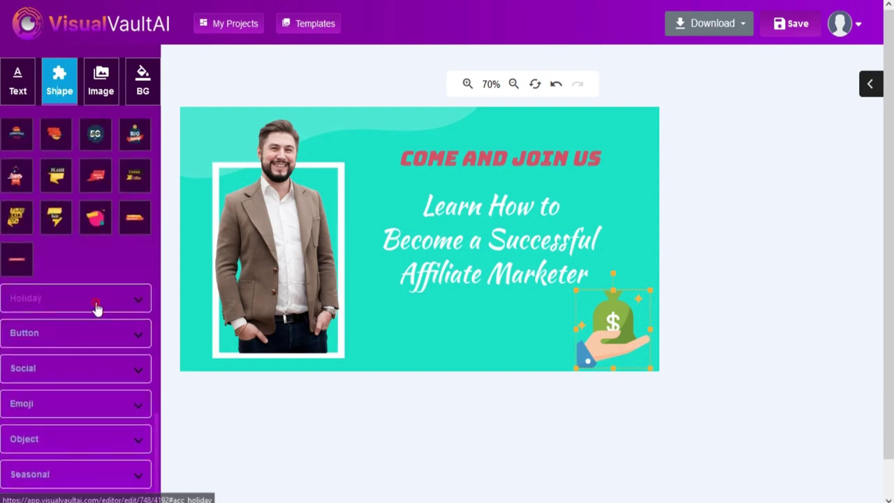
click(97, 308)
scroll(97, 336, down, 5)
click(100, 335)
scroll(100, 384, down, 5)
Browse the Social, Emoji, Object and Seasonal shape collections.
click(95, 270)
scroll(91, 385, down, 4)
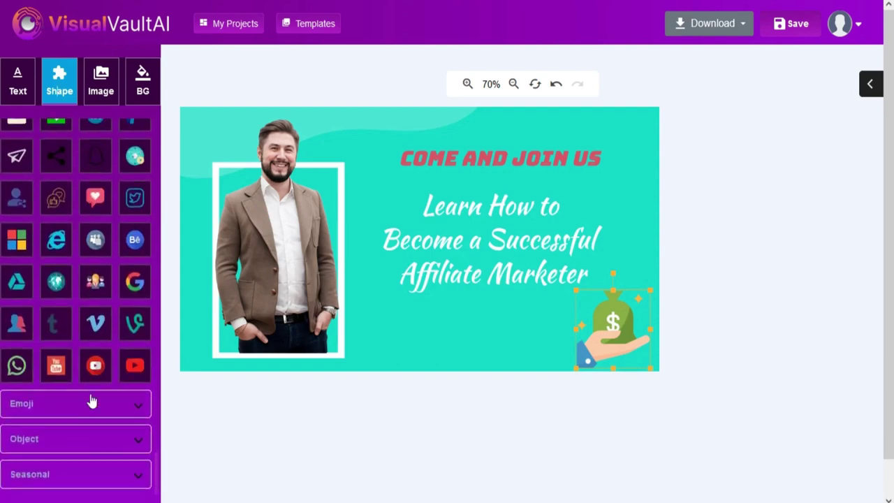
click(91, 403)
scroll(98, 365, down, 5)
click(77, 437)
scroll(98, 366, down, 5)
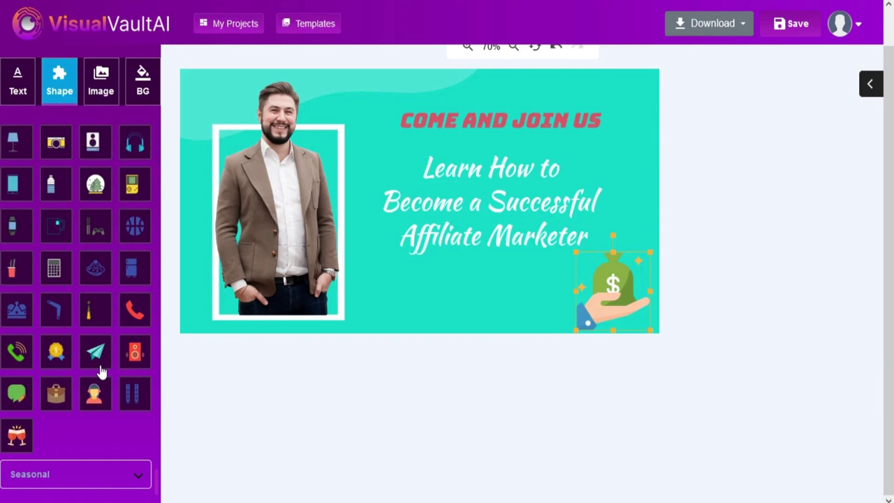
click(76, 475)
scroll(76, 343, down, 5)
Place a library illustration at the banner's bottom, then undo it.
click(101, 81)
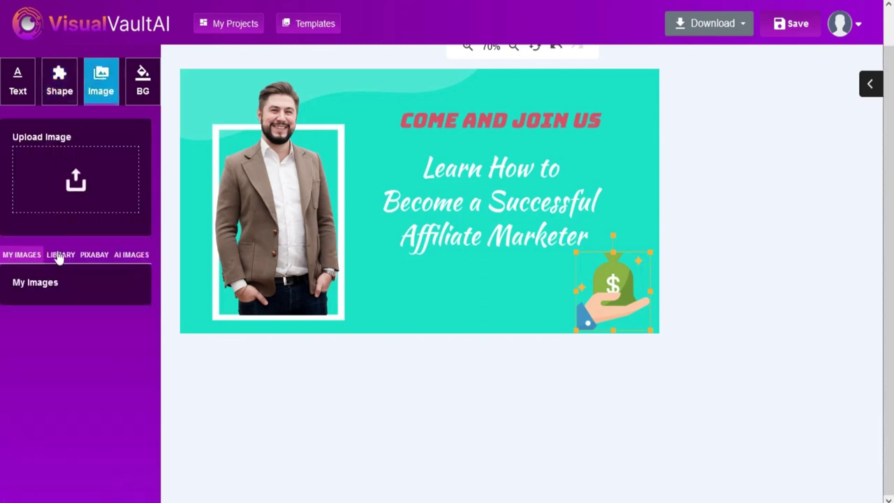
click(62, 254)
scroll(78, 332, down, 6)
scroll(70, 337, down, 10)
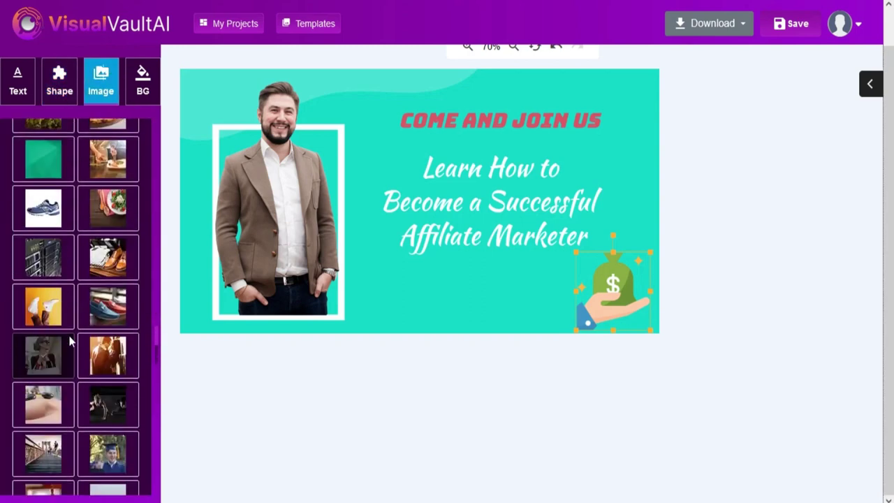
click(43, 302)
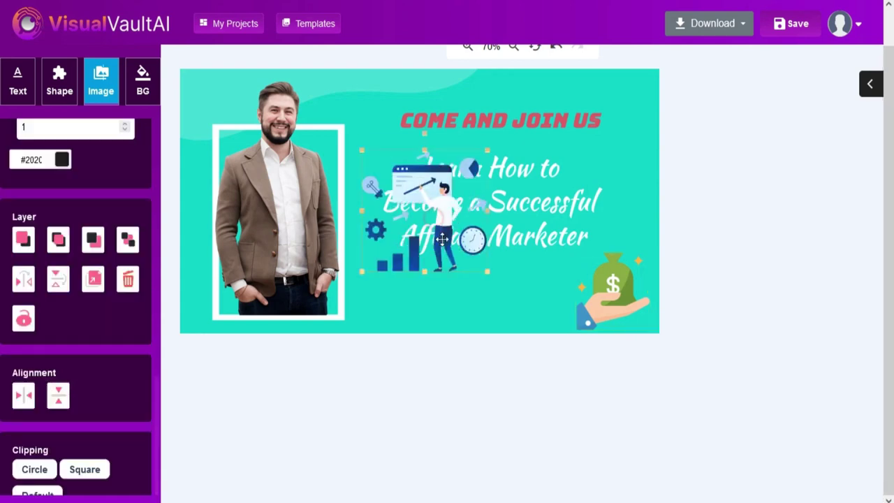
drag(425, 210, 429, 221)
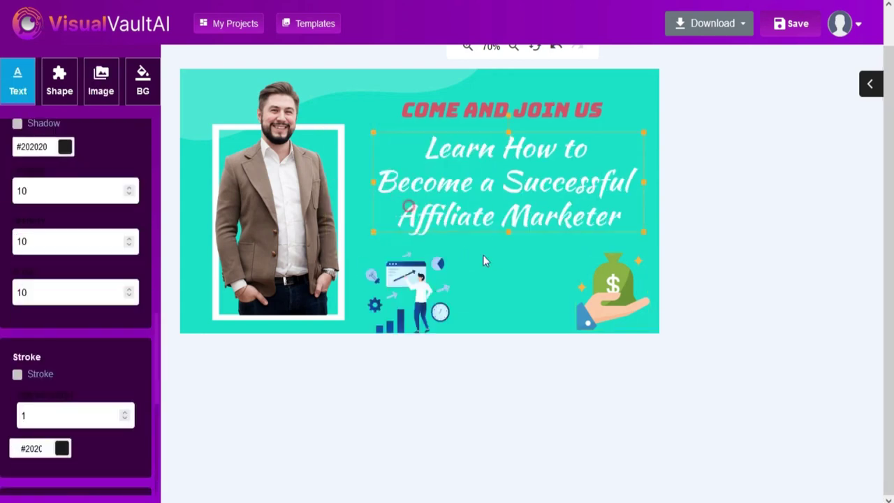
click(436, 294)
scroll(436, 293, up, 1)
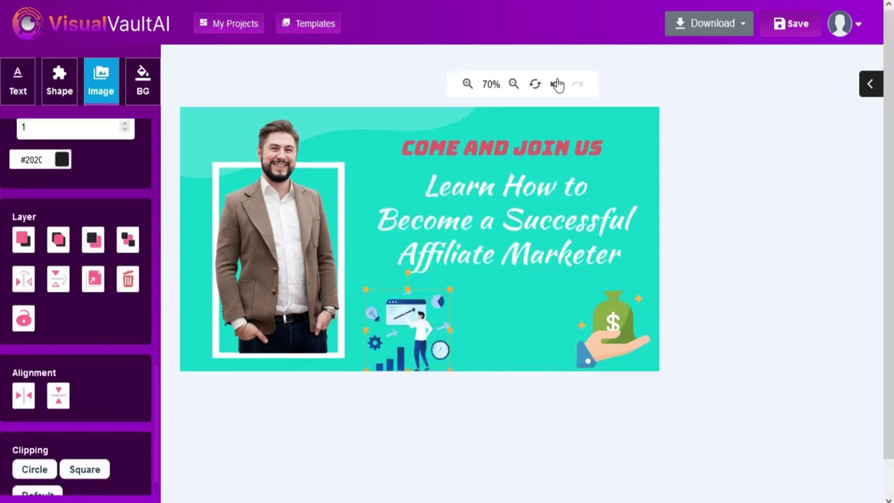
click(556, 46)
Set the AI image size to Big 1024x1024.
scroll(87, 378, down, 10)
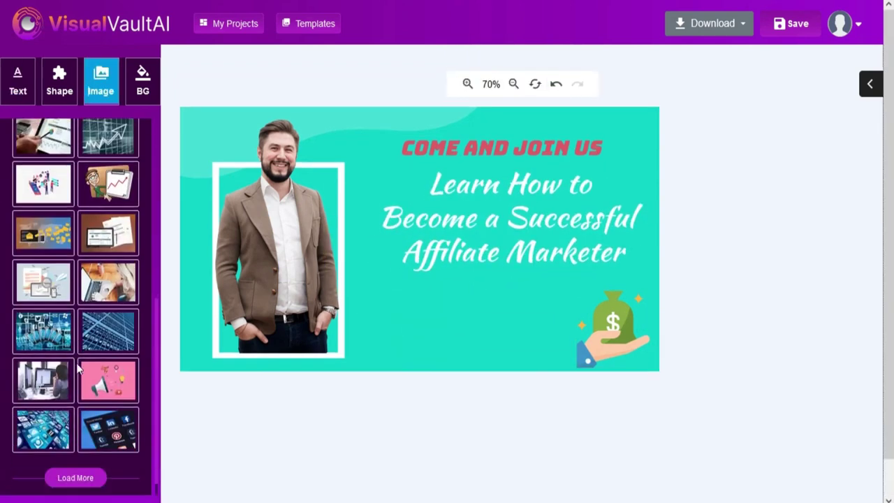
scroll(87, 377, up, 10)
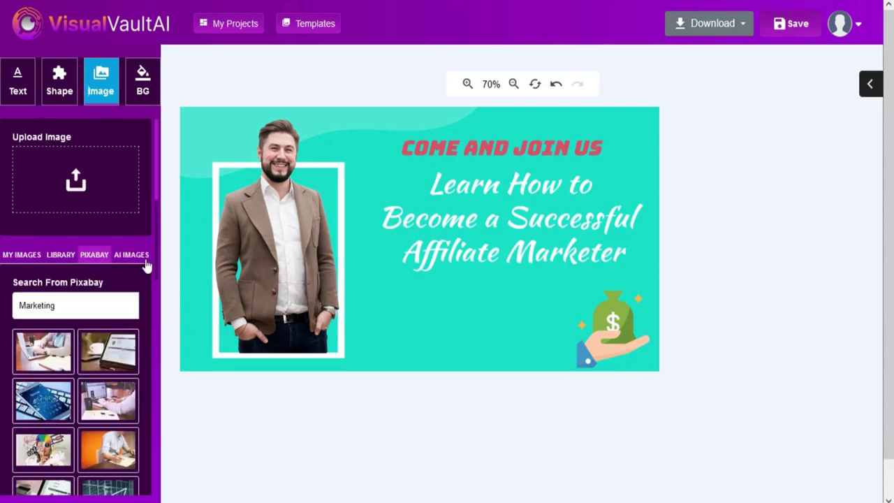
click(131, 254)
click(70, 374)
click(70, 426)
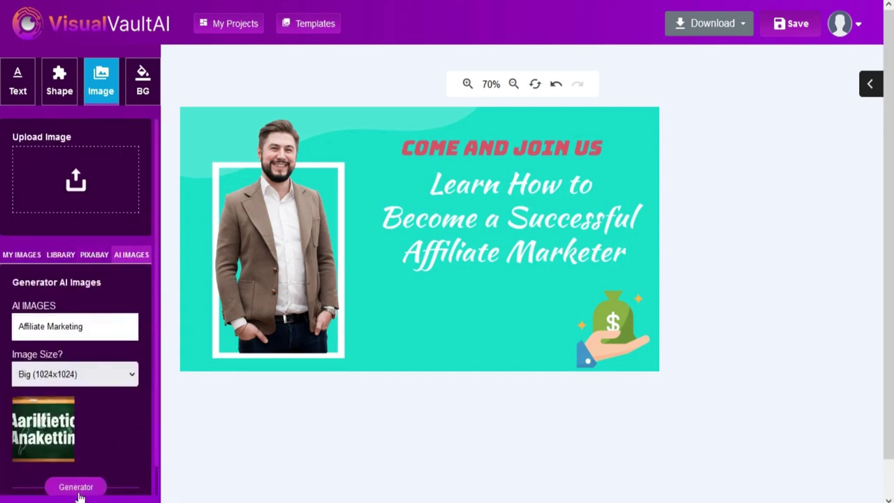
Change the background to solid dark slate grey #455A64 and save the design.
click(143, 91)
scroll(58, 303, down, 3)
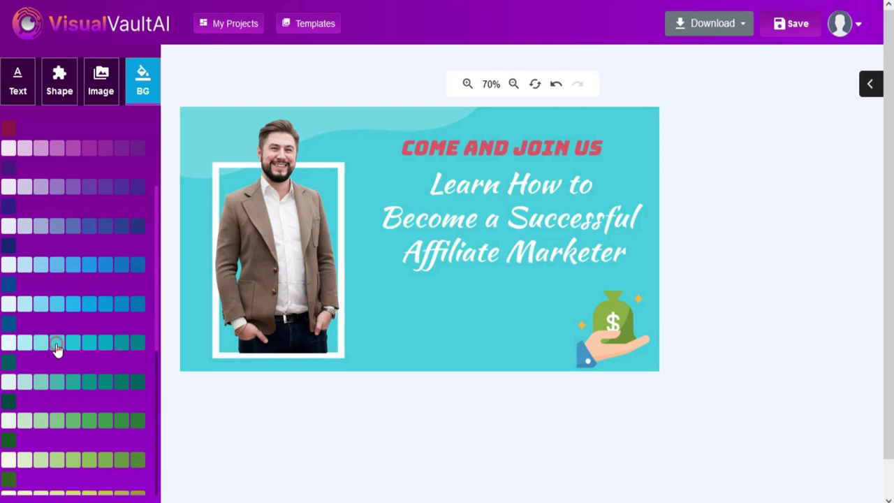
scroll(56, 346, down, 5)
click(89, 392)
scroll(105, 420, down, 2)
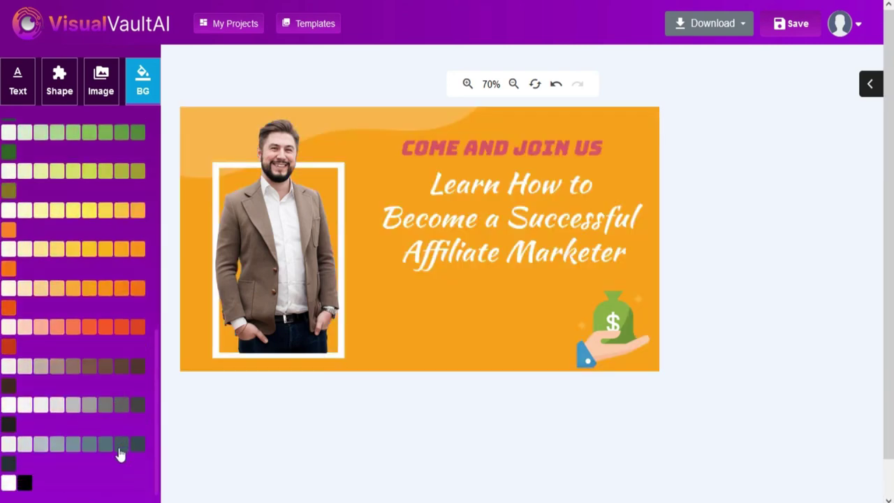
click(119, 446)
click(797, 26)
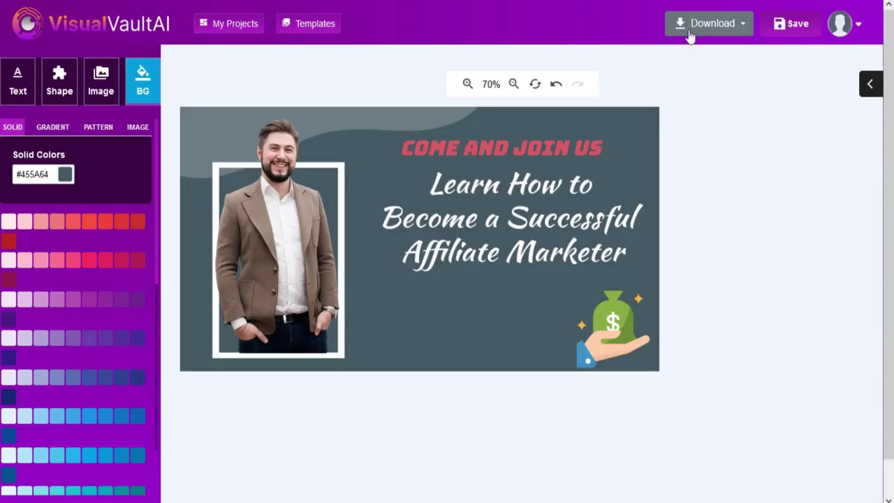
Download the finished banner and view Project 1 on the My Projects page.
click(691, 36)
click(694, 60)
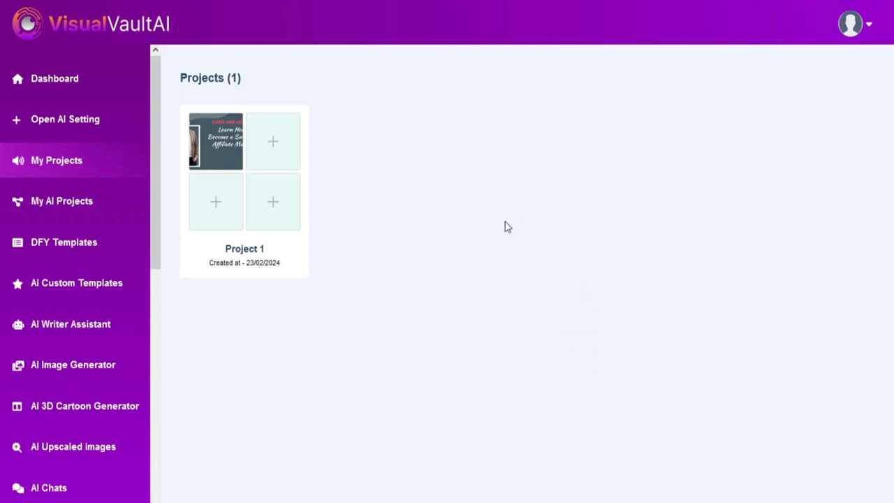
mouse_move(230, 234)
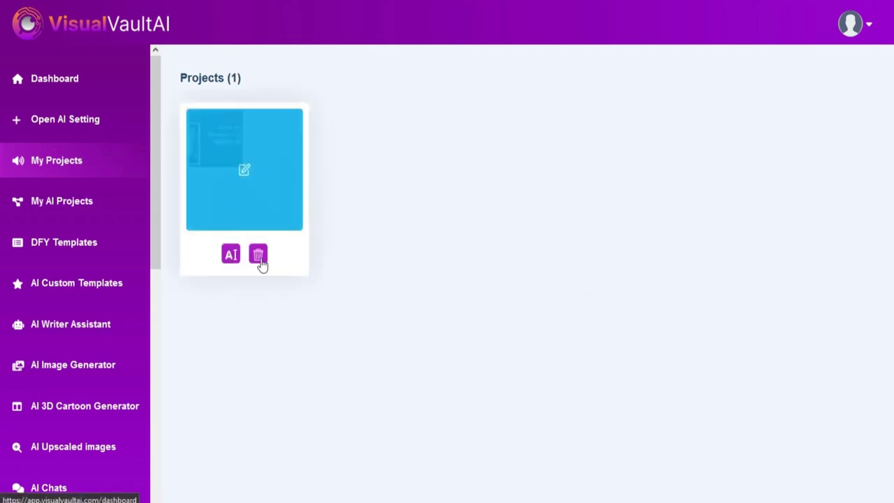
scroll(429, 217, down, 1)
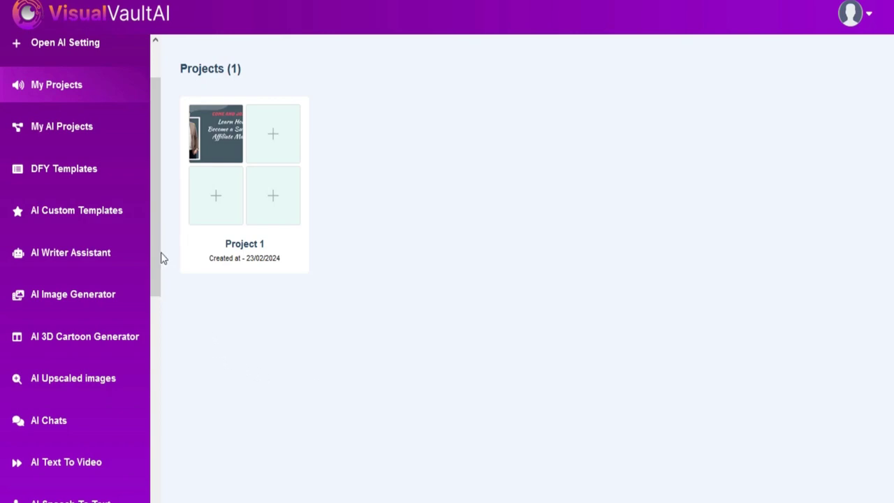
Open AI Custom Templates and start a document from the Welcome email template.
click(109, 217)
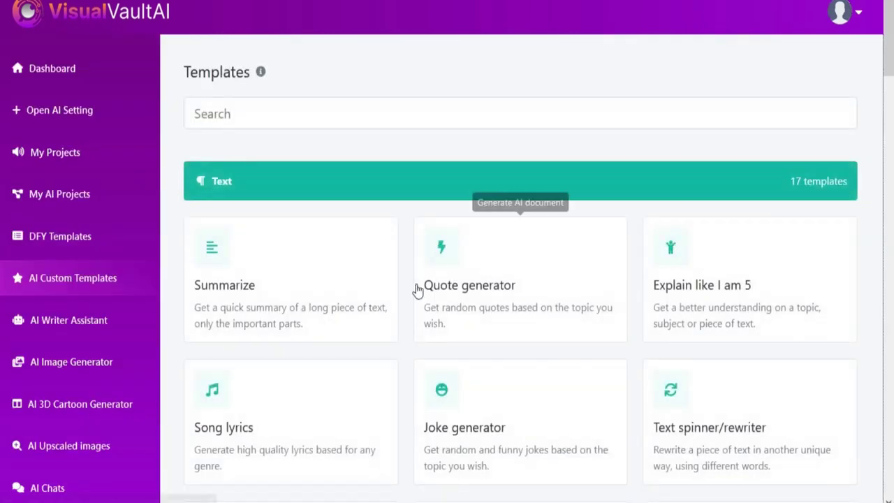
scroll(524, 245, down, 12)
scroll(627, 302, down, 10)
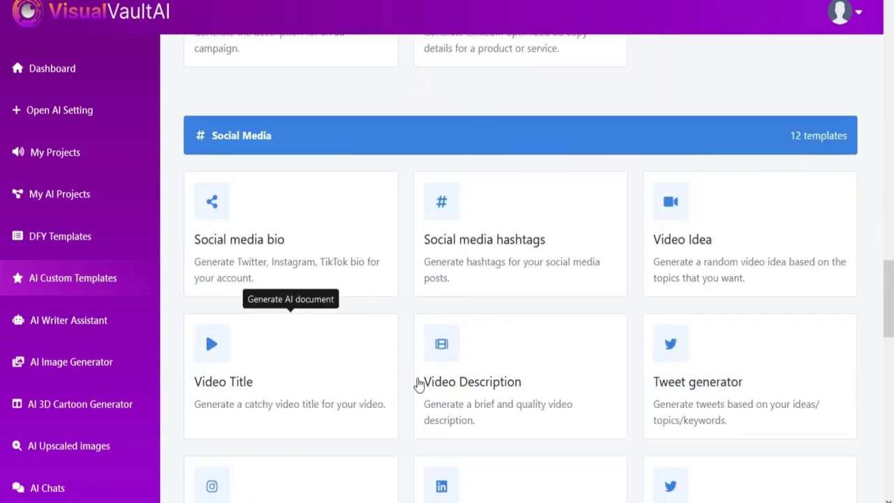
scroll(314, 394, down, 8)
scroll(294, 389, down, 6)
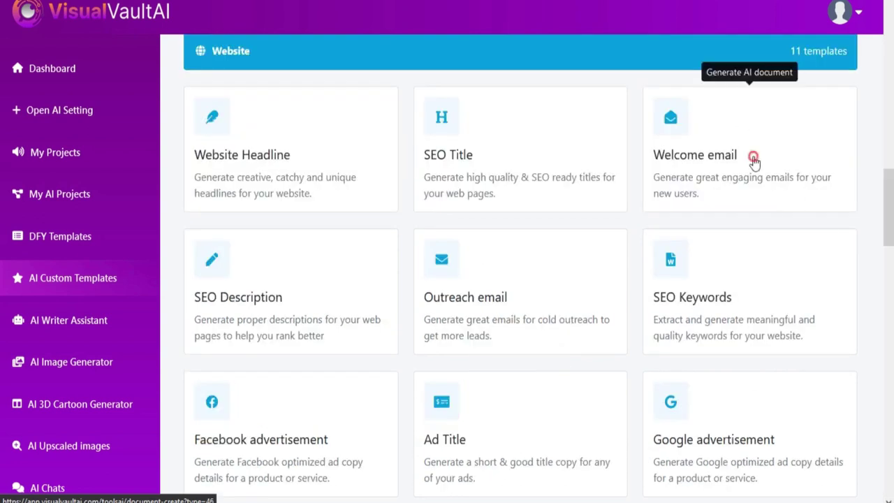
click(753, 100)
Keep English output, set maximum words to 500 for 2 variants, and generate the Open AI email.
scroll(388, 183, down, 2)
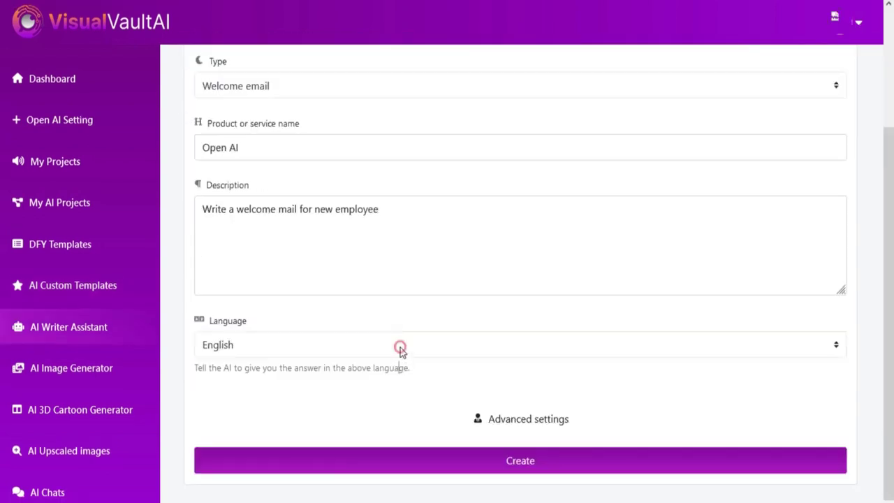
click(400, 350)
scroll(306, 160, down, 5)
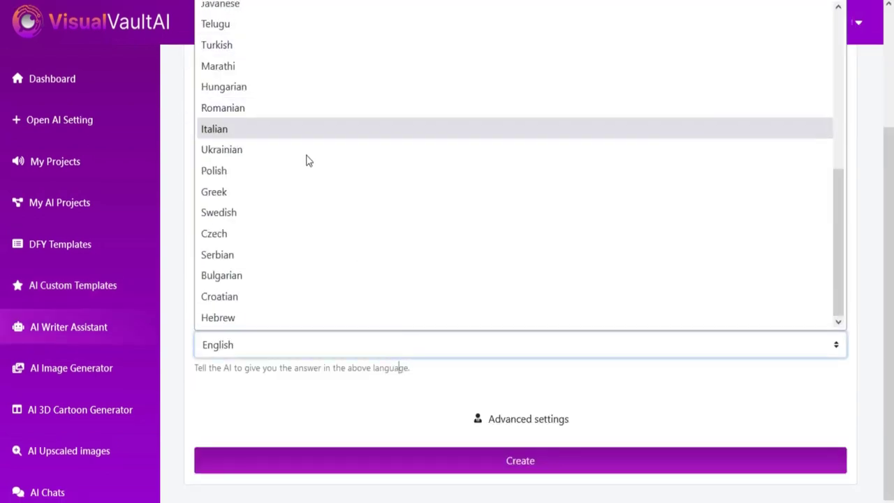
click(302, 395)
click(300, 409)
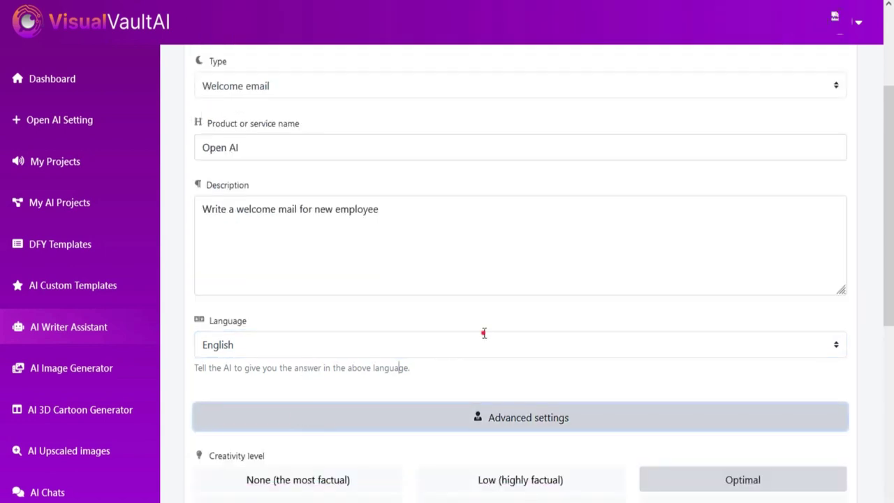
scroll(478, 331, down, 5)
click(477, 331)
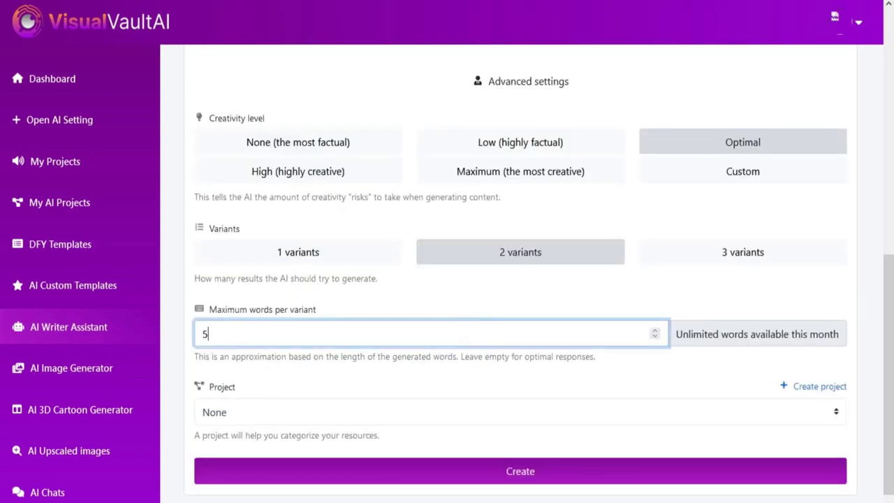
click(480, 392)
scroll(474, 370, down, 1)
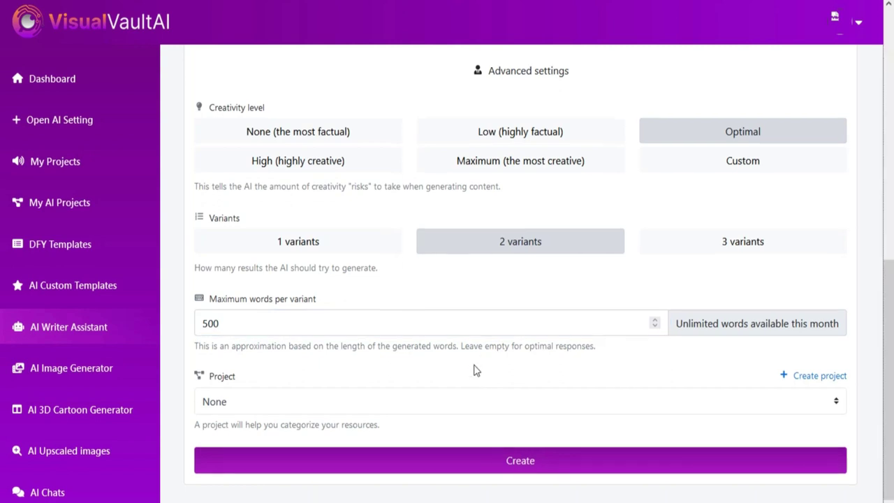
click(520, 461)
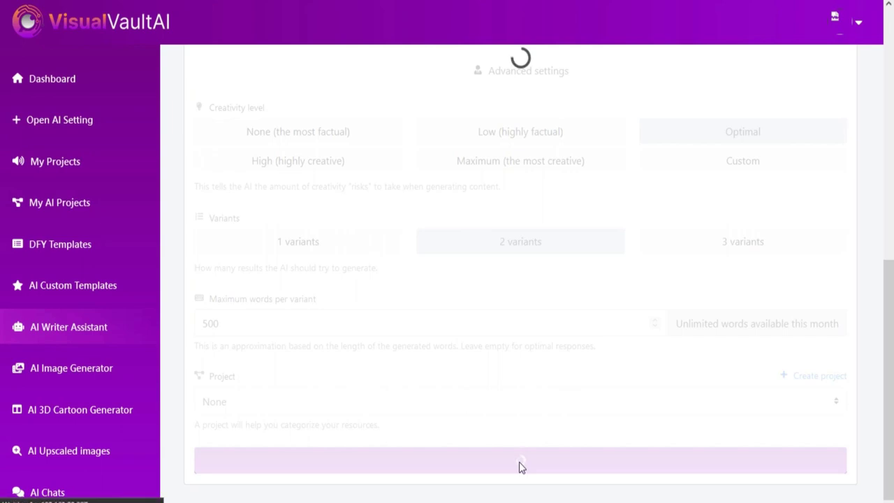
Review both generated variants and update the 'Welcome mail for new employee' document.
scroll(515, 290, down, 2)
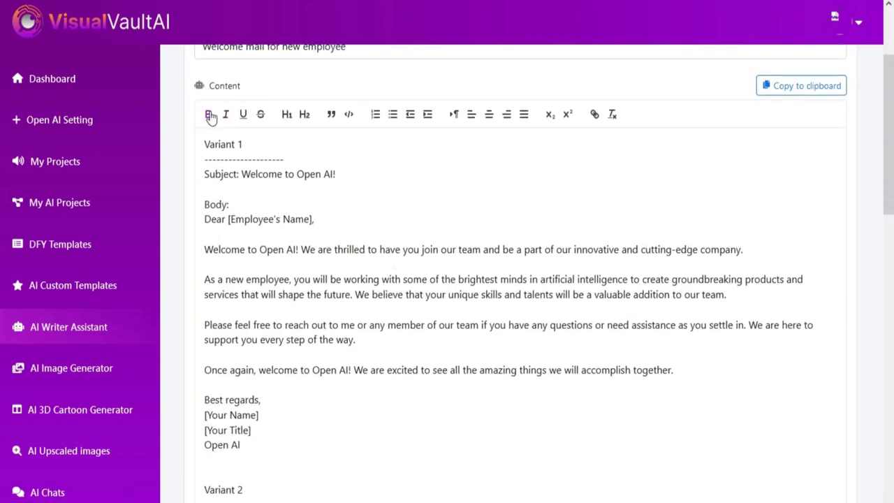
scroll(388, 191, down, 8)
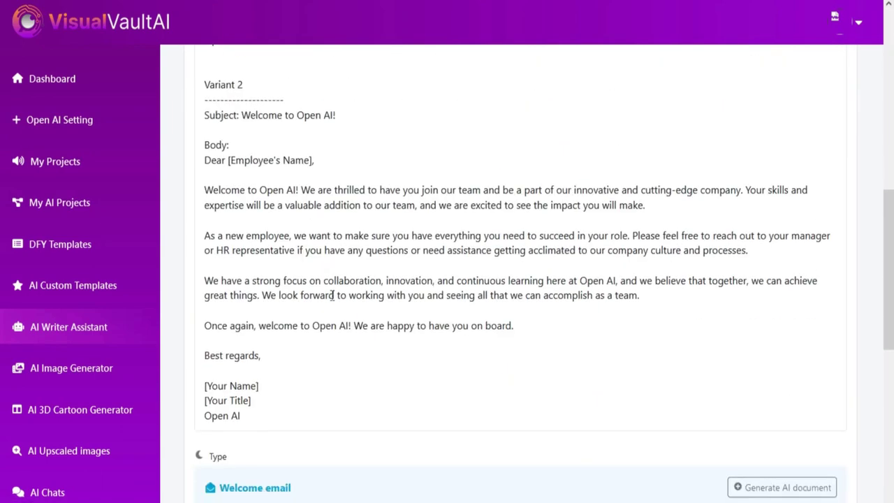
scroll(337, 305, down, 5)
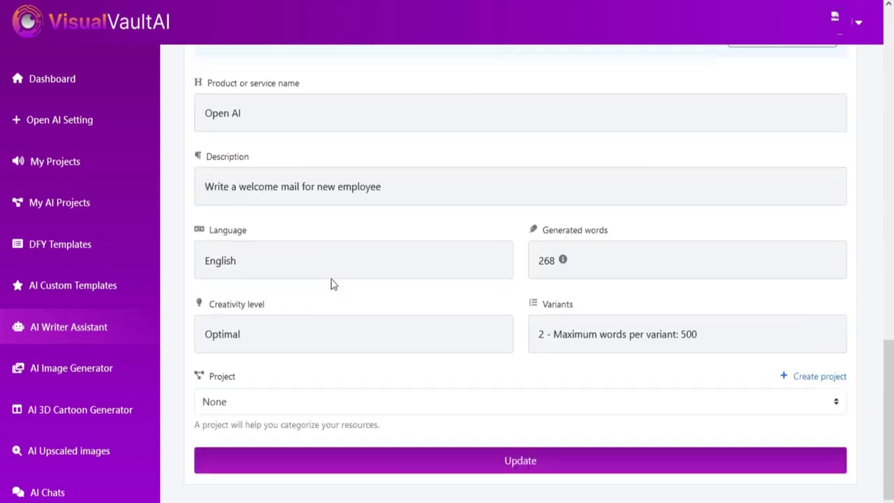
click(514, 467)
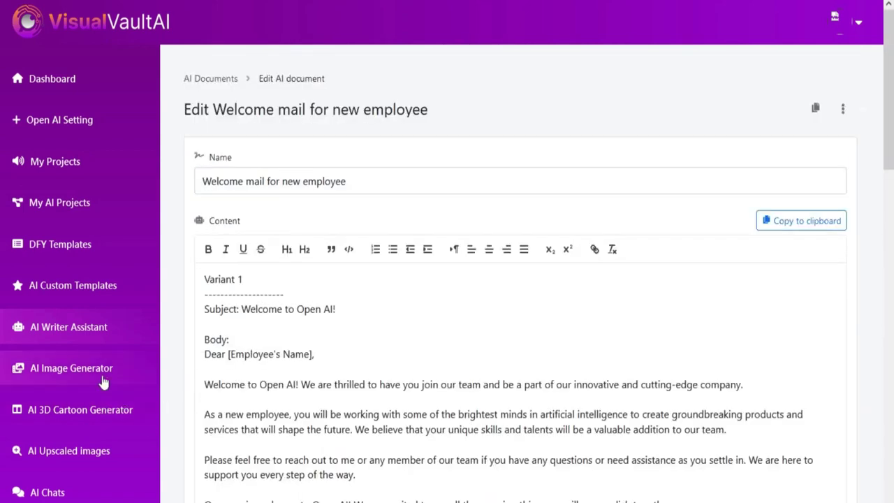
Start a new AI image and paste the snowy father-and-daughter description.
click(103, 382)
click(733, 85)
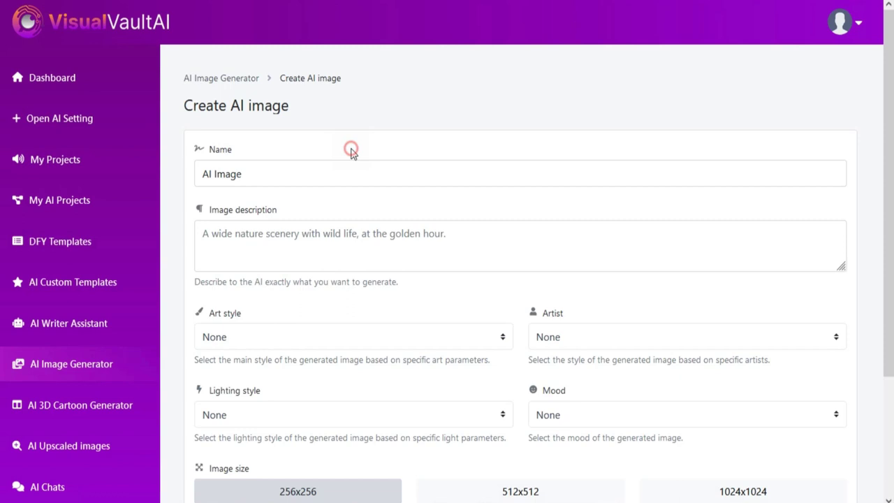
click(328, 179)
click(386, 249)
text(A man walking in a snow-packed path with his daughter)
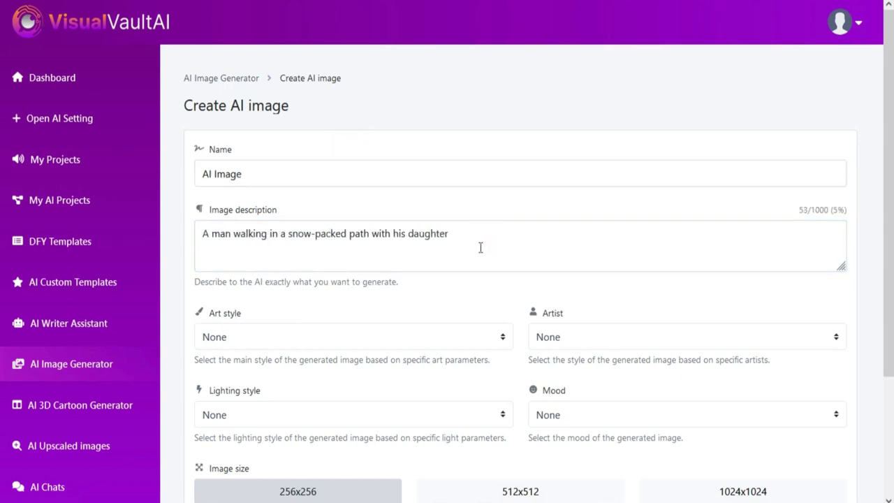
scroll(411, 266, down, 1)
Set artist style Leonardo da Vinci, leaving art style and lighting as None.
click(411, 266)
scroll(242, 156, down, 5)
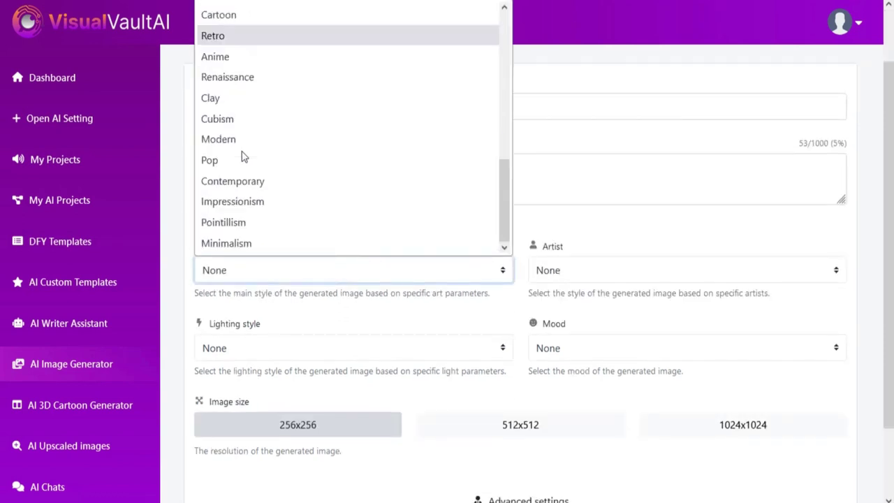
click(546, 281)
click(583, 271)
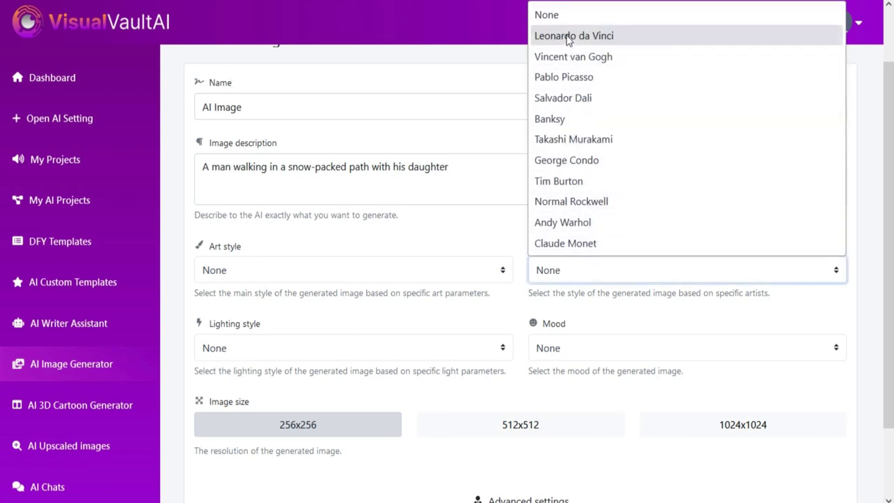
click(567, 36)
scroll(489, 231, down, 1)
click(391, 282)
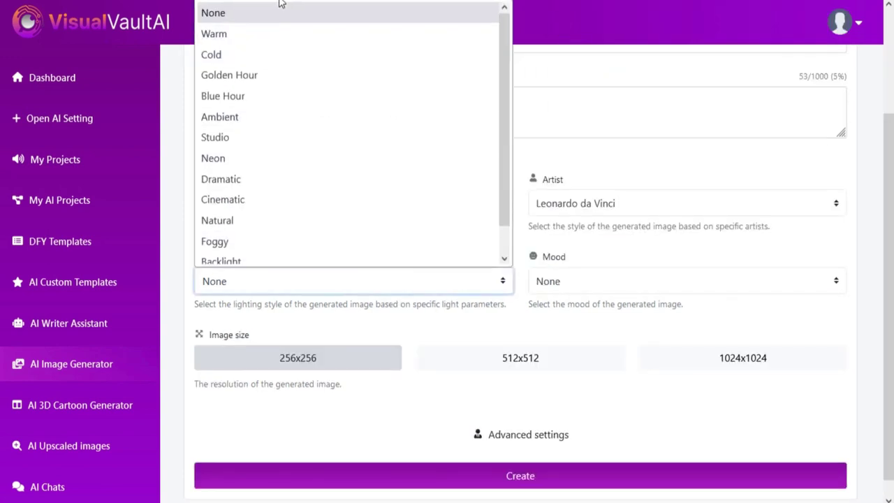
scroll(264, 109, down, 1)
click(255, 281)
Set mood Cheerful, size 1024x1024 and 4 variants.
click(577, 281)
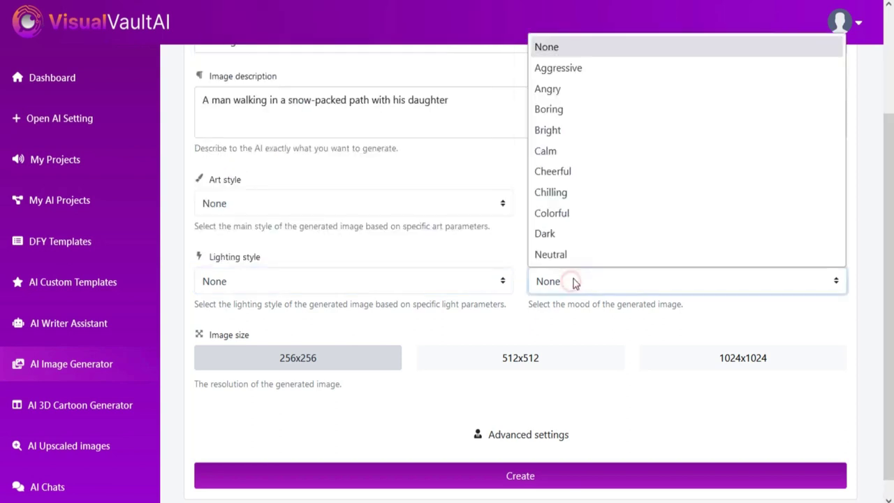
click(584, 172)
scroll(593, 347, down, 1)
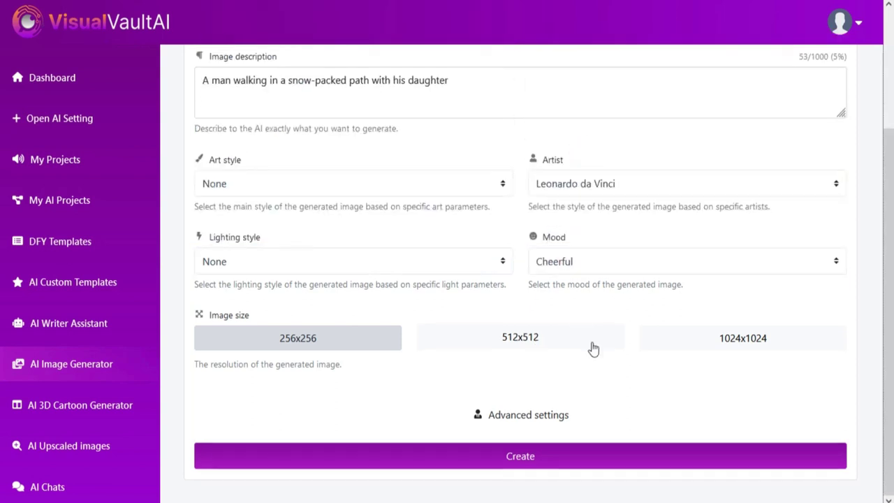
click(720, 339)
click(503, 413)
click(500, 414)
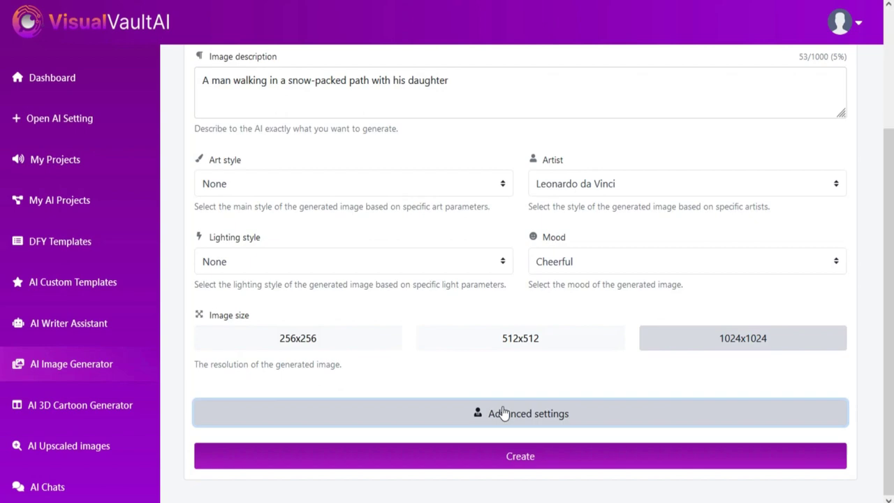
click(497, 413)
scroll(489, 397, down, 2)
click(746, 325)
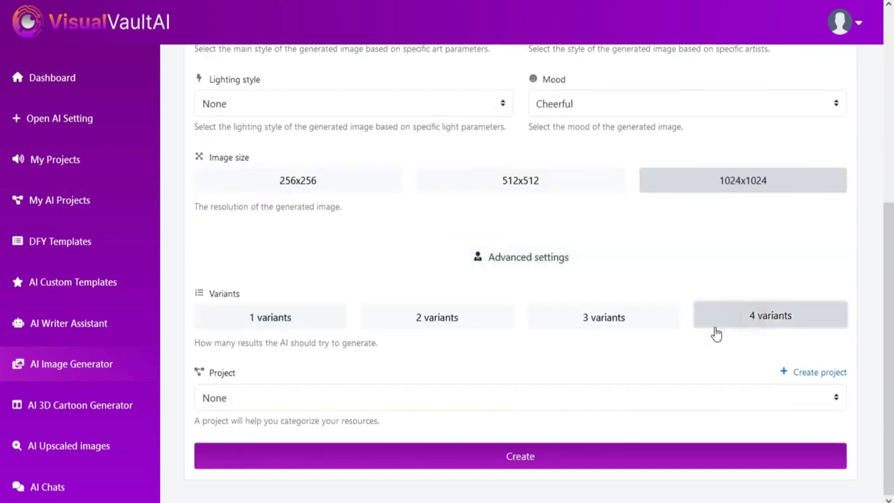
Create a new AI Images project with a chosen colour and view the available projects.
click(795, 378)
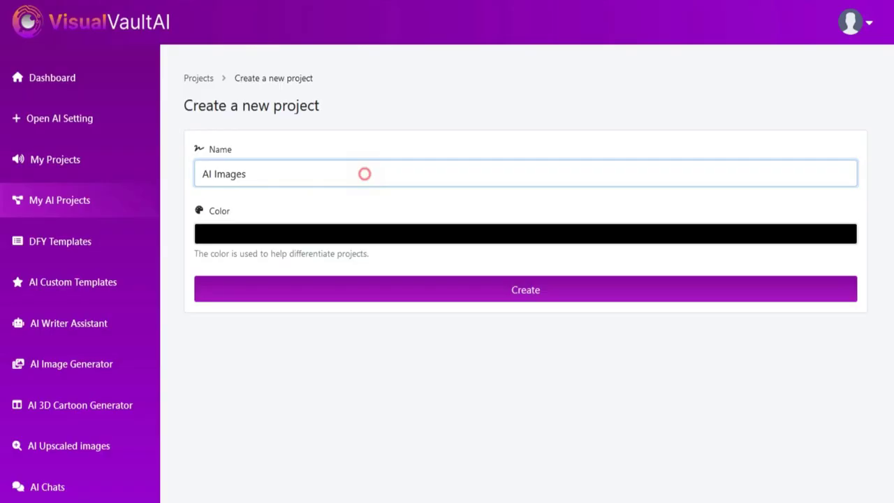
click(375, 241)
click(525, 292)
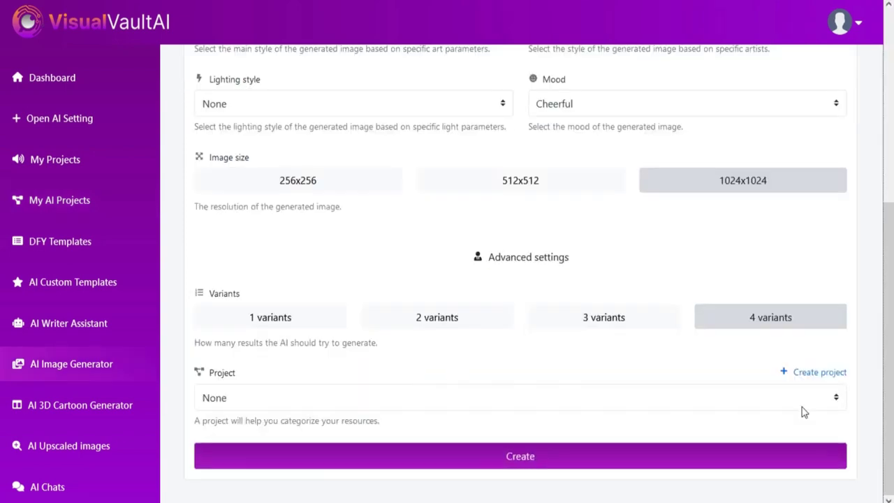
click(838, 402)
Close the project choices, generate the snowy-path images and scroll to the results.
click(824, 420)
click(539, 463)
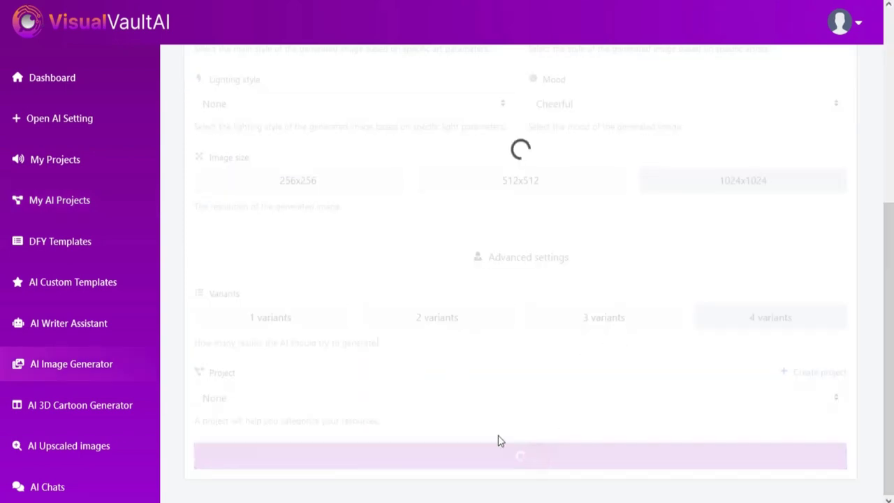
scroll(424, 281, down, 6)
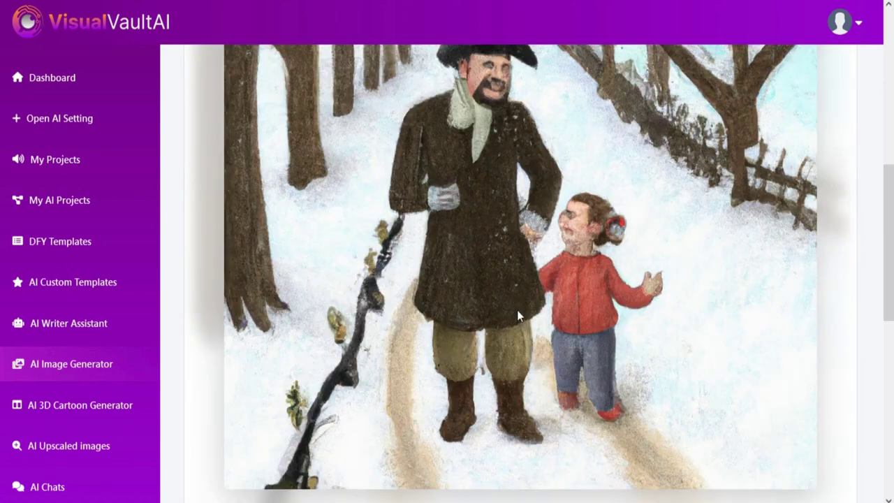
scroll(517, 309, down, 5)
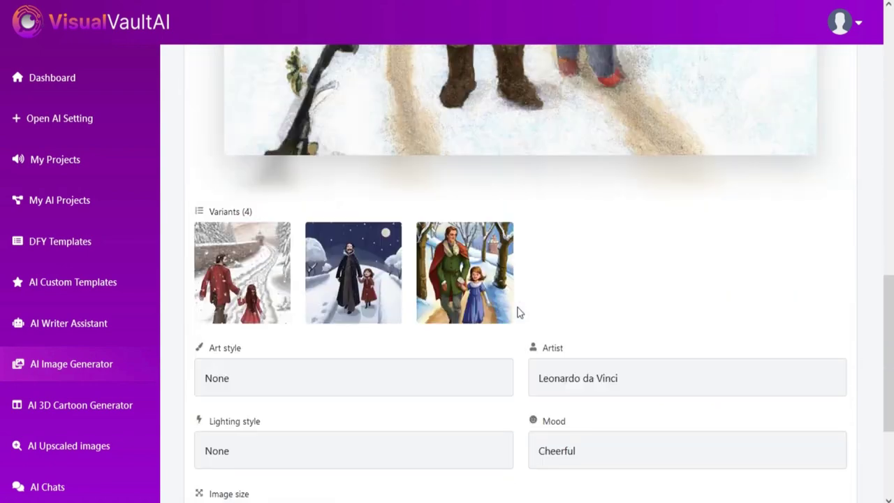
View the first, the 3/4 and another snowy-path image variant at full size.
click(246, 265)
scroll(326, 281, down, 5)
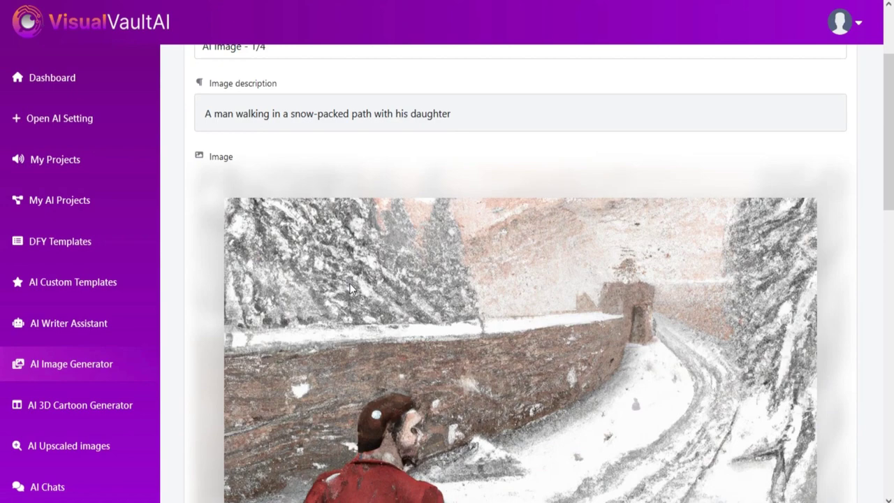
scroll(499, 306, down, 4)
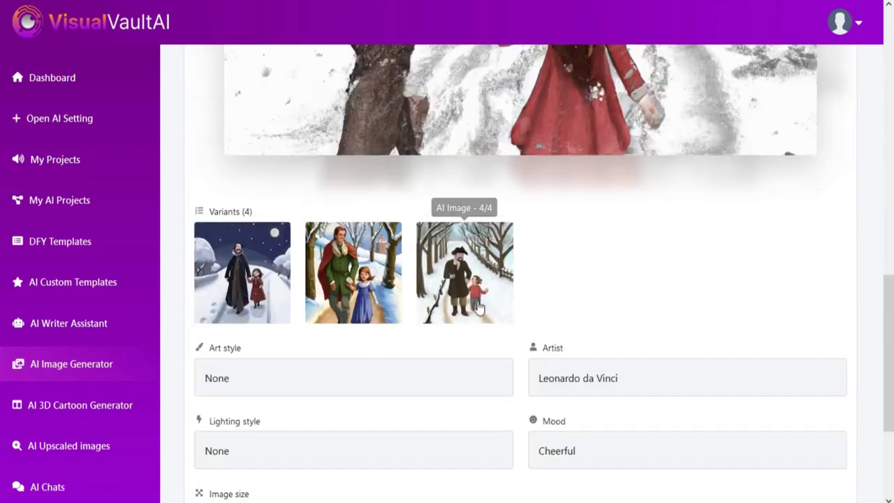
click(337, 269)
scroll(443, 292, down, 5)
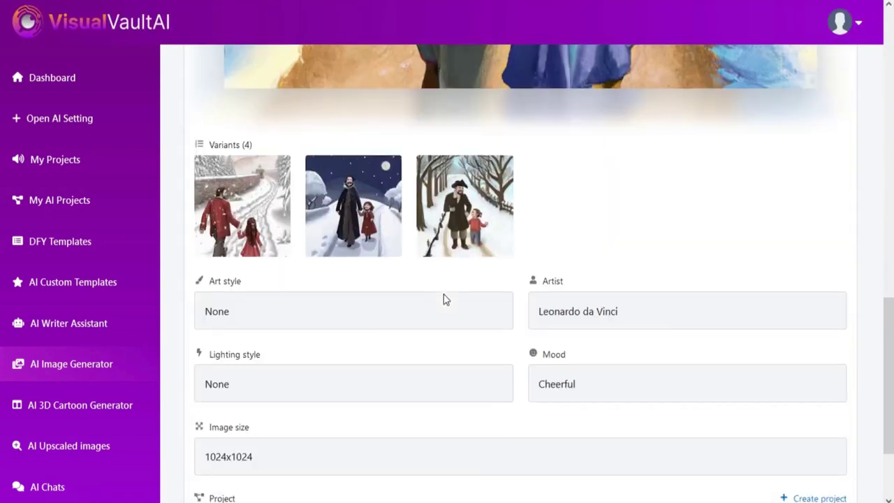
scroll(464, 320, up, 2)
click(464, 329)
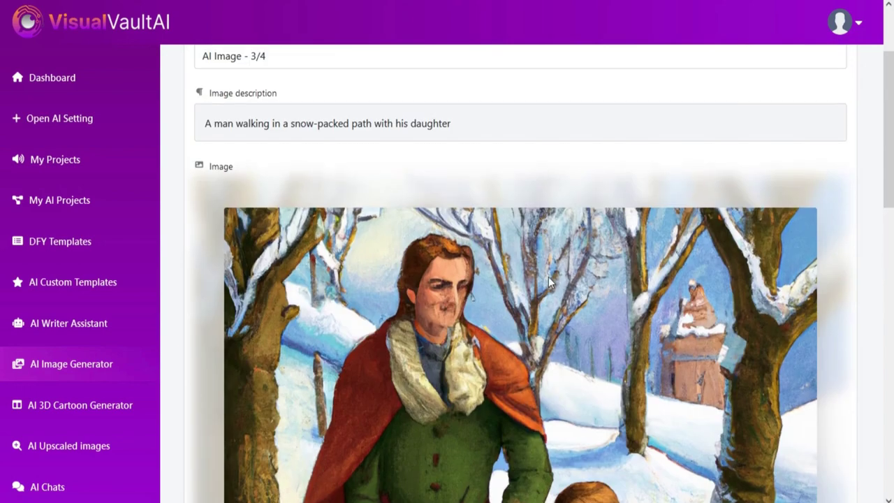
scroll(549, 277, down, 1)
scroll(526, 275, down, 7)
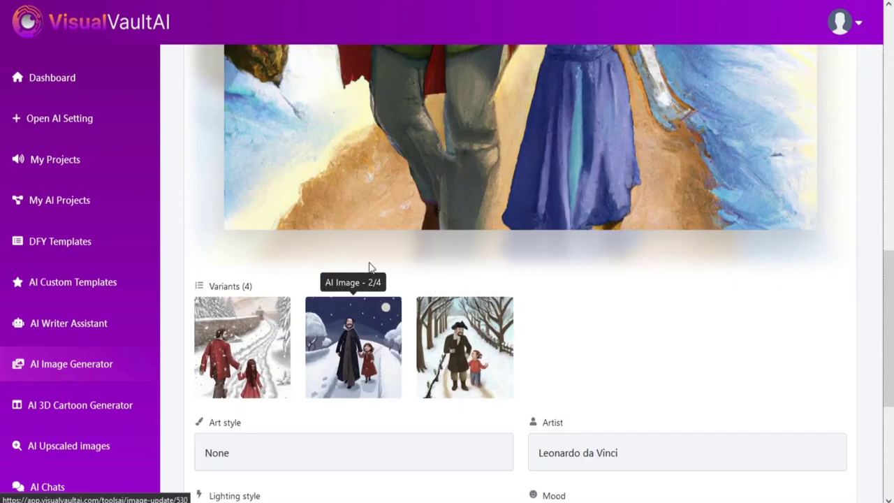
scroll(369, 265, up, 8)
scroll(370, 263, up, 2)
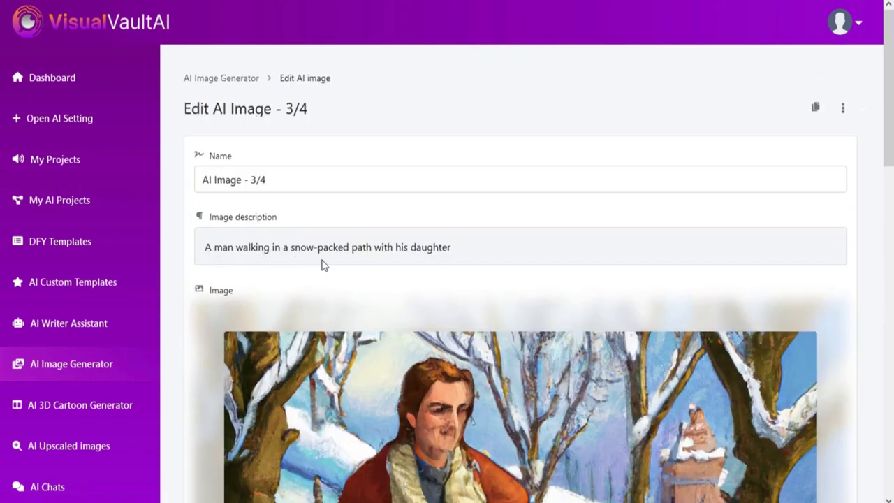
scroll(425, 324, down, 5)
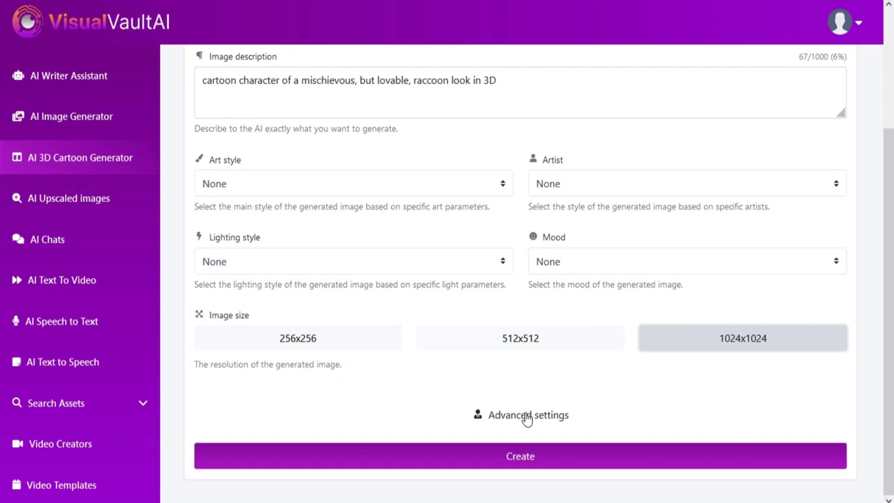
Request 4 variants in advanced settings and generate the 1024x1024 3D cartoon raccoon images.
click(525, 418)
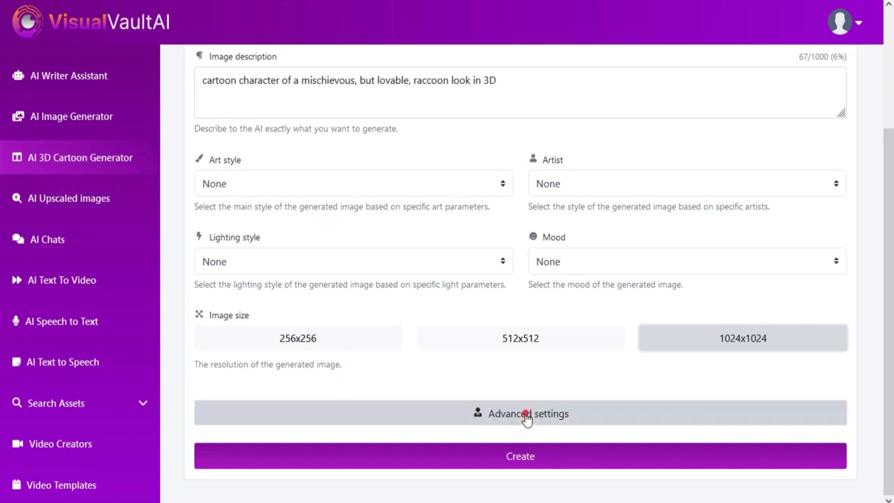
scroll(459, 390, down, 1)
click(768, 406)
scroll(529, 361, down, 1)
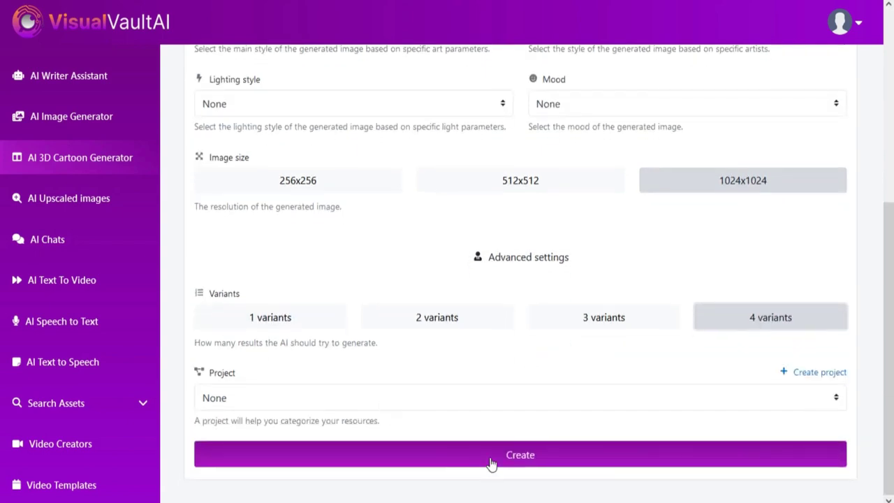
click(493, 458)
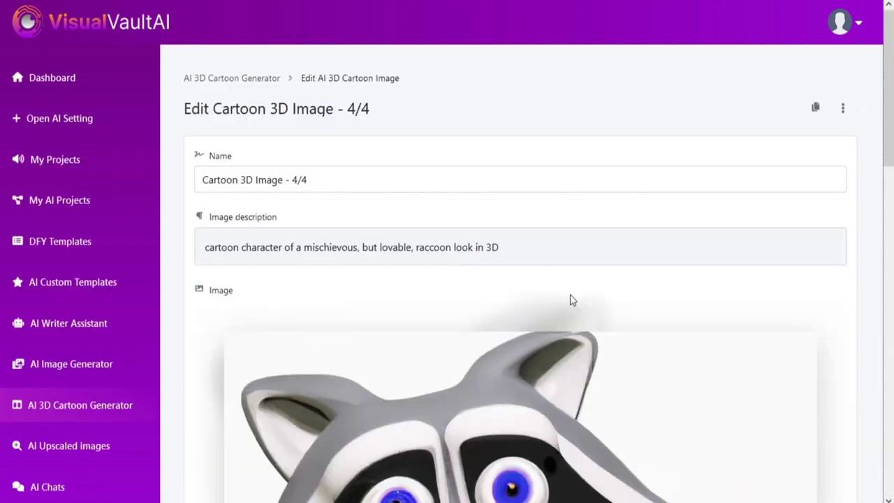
Open the first raccoon variant, then the Cartoon 3D Image - 3/4 variant.
scroll(565, 307, down, 6)
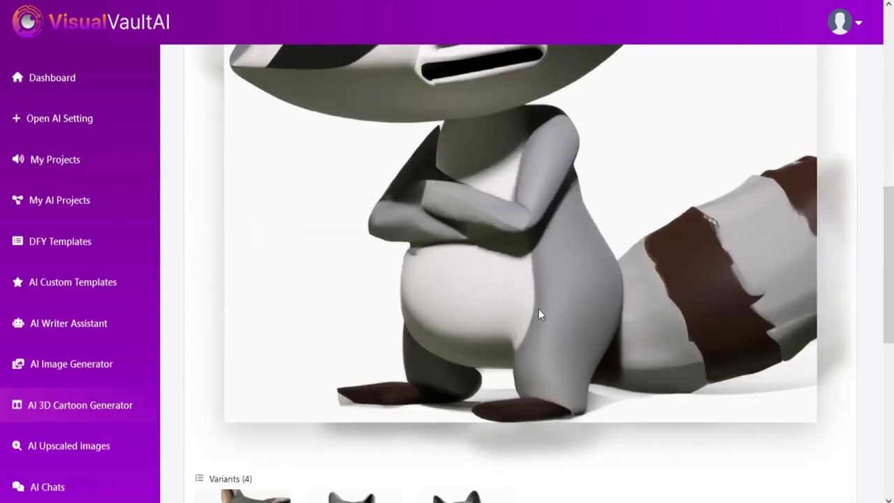
scroll(539, 314, down, 3)
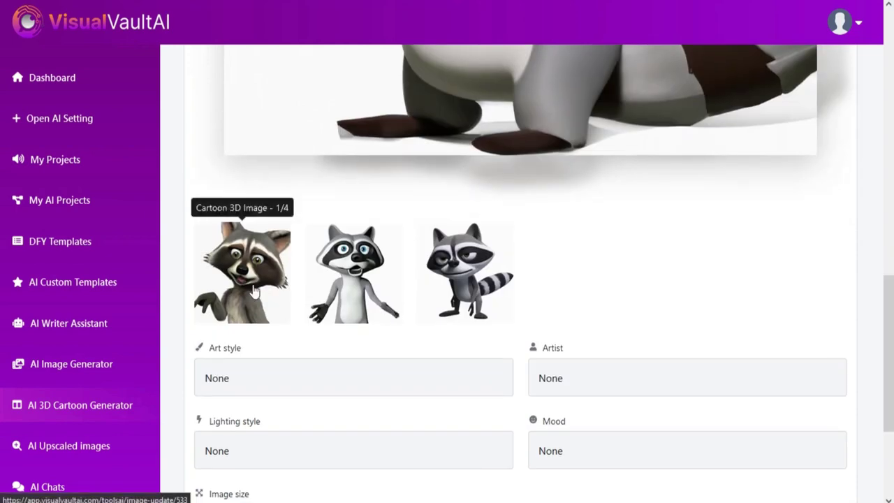
click(240, 273)
scroll(411, 324, down, 5)
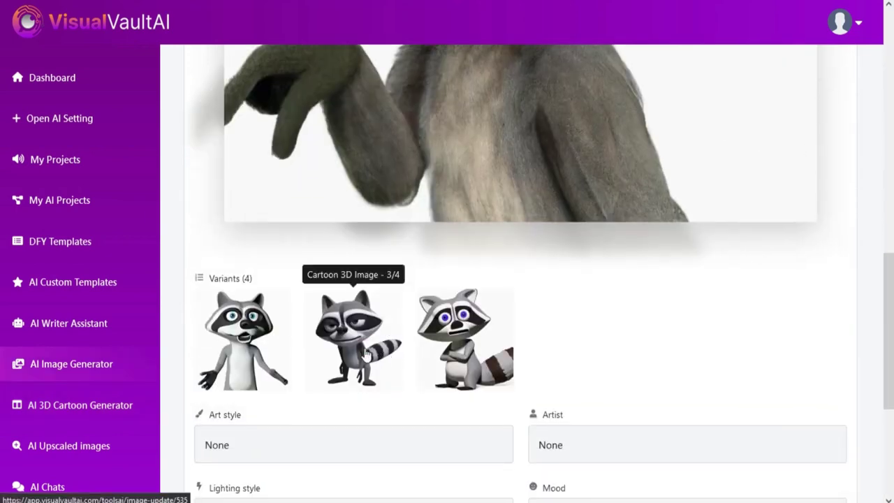
click(409, 320)
scroll(411, 315, down, 10)
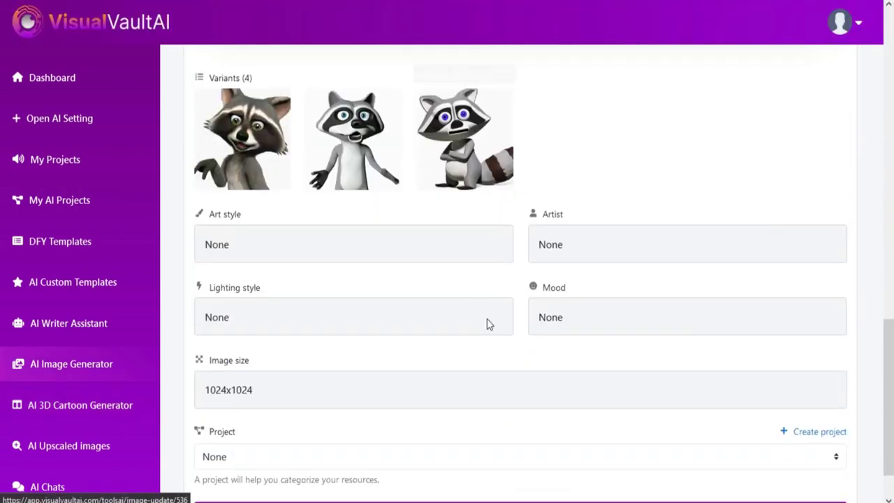
scroll(397, 286, down, 2)
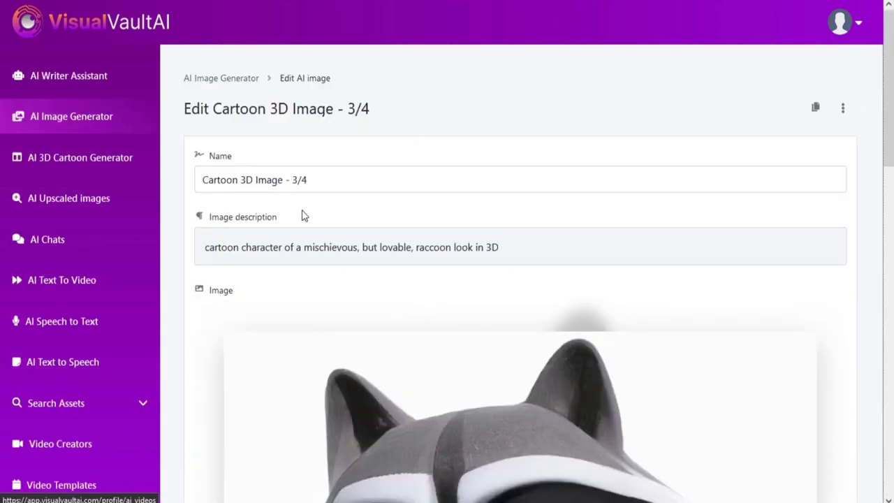
Start a new upscale and upload the ezgif-5-b9679b9d53 landscape image file.
click(89, 205)
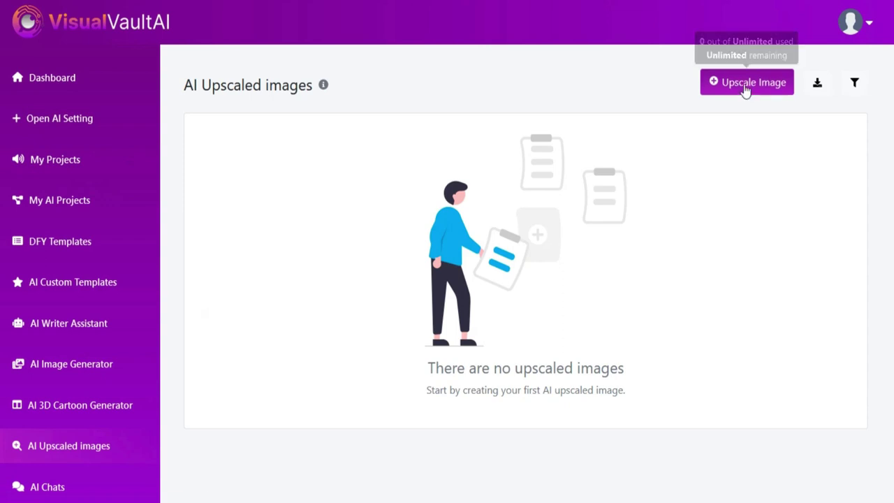
click(745, 89)
click(231, 246)
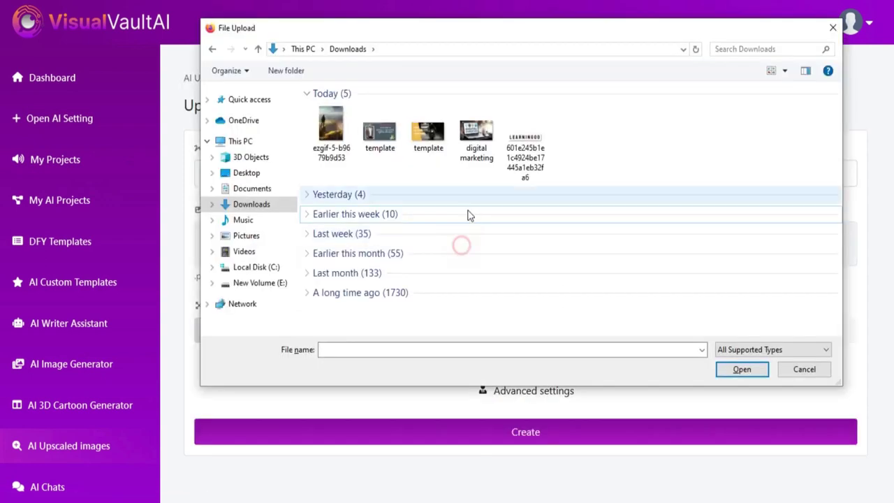
click(331, 131)
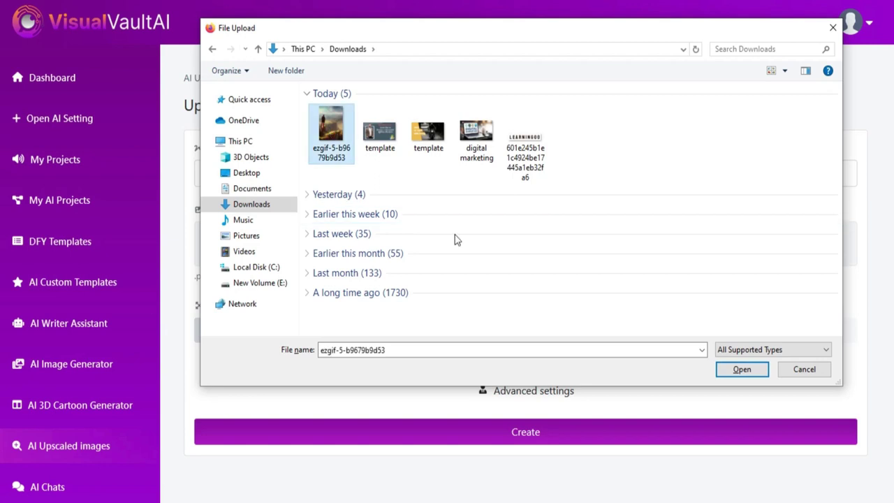
click(742, 369)
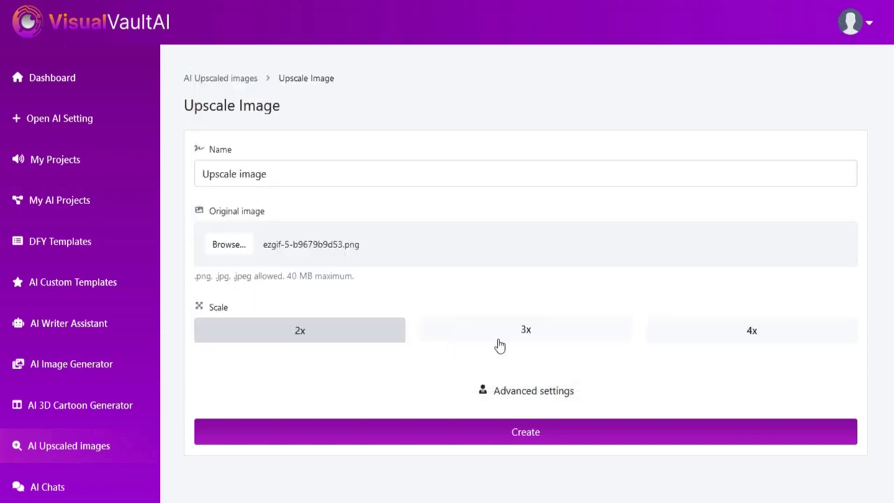
Choose the upscale factor, upscale the image to 1024x1408, then go to AI Chats.
click(499, 337)
click(727, 344)
click(539, 389)
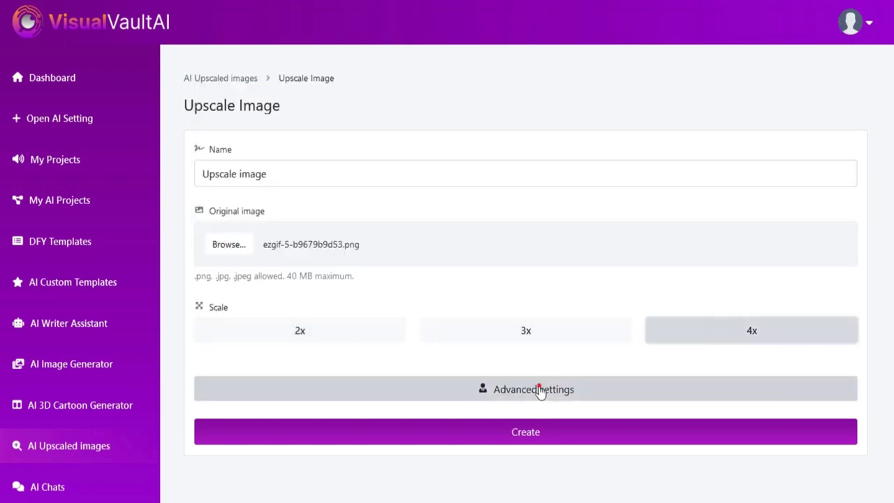
scroll(539, 394, down, 1)
click(543, 458)
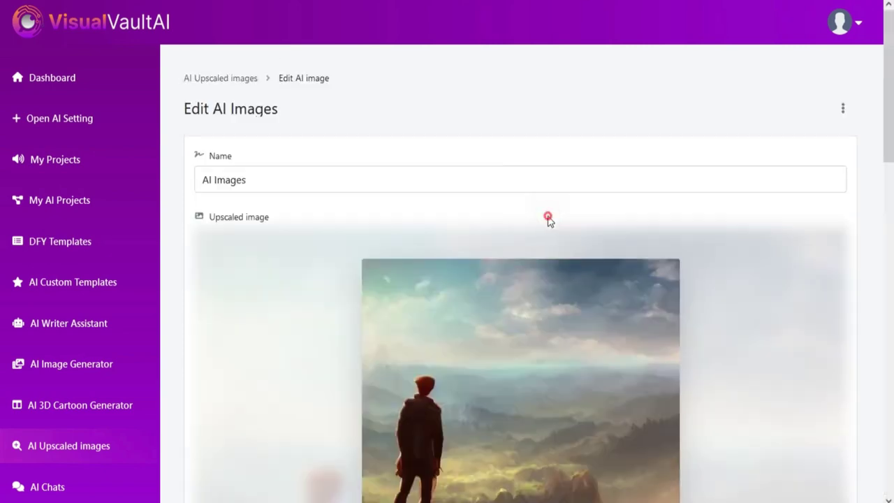
scroll(417, 182, down, 8)
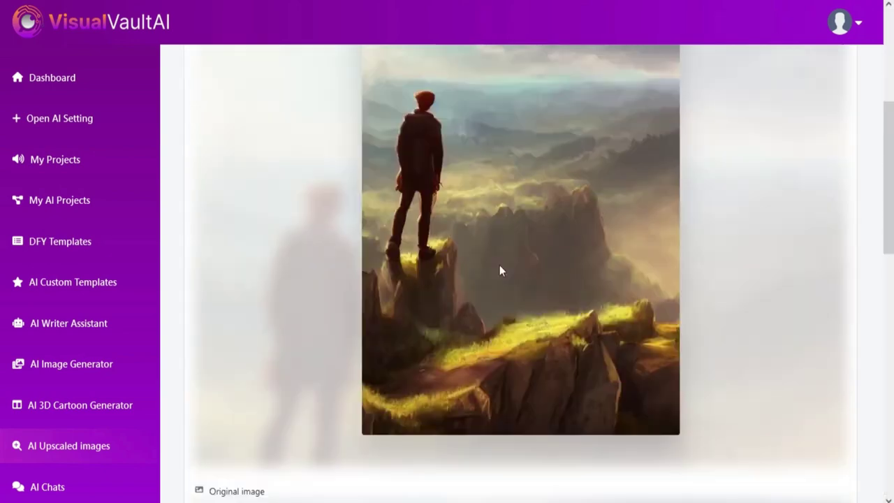
scroll(497, 314, down, 8)
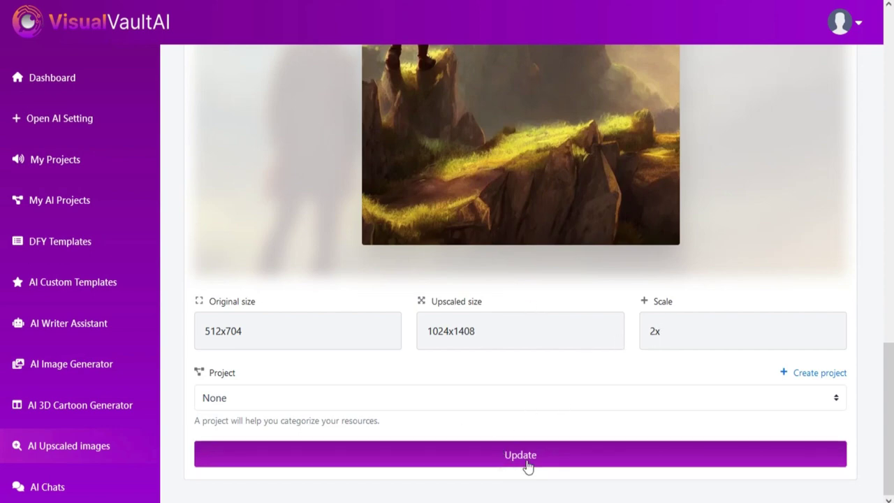
scroll(125, 279, down, 3)
click(79, 248)
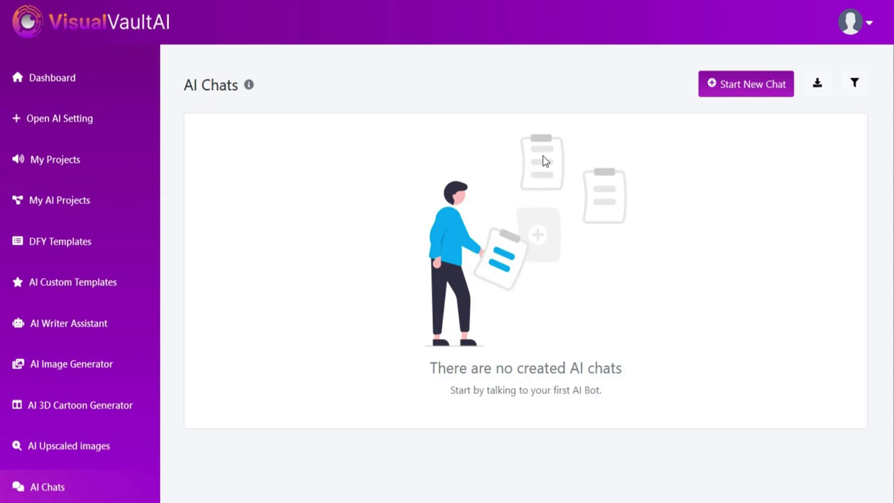
Start a General Assistant chat and ask how to use AI in digital marketing.
click(745, 92)
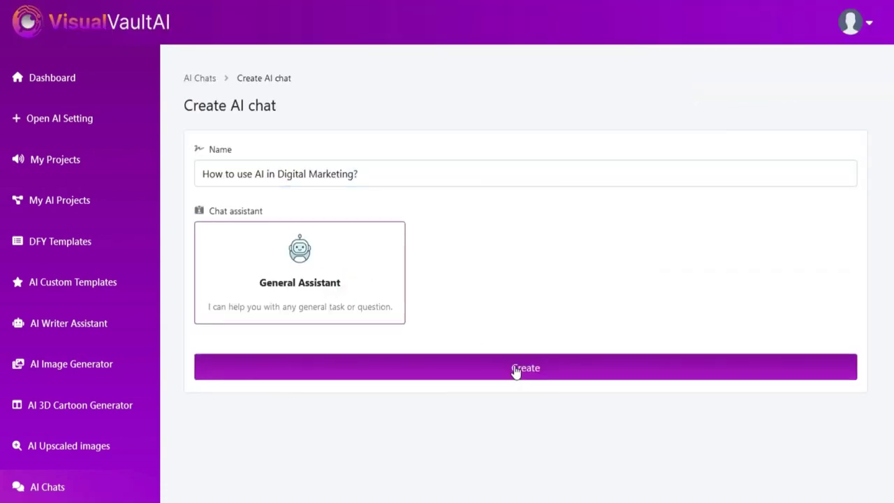
click(517, 369)
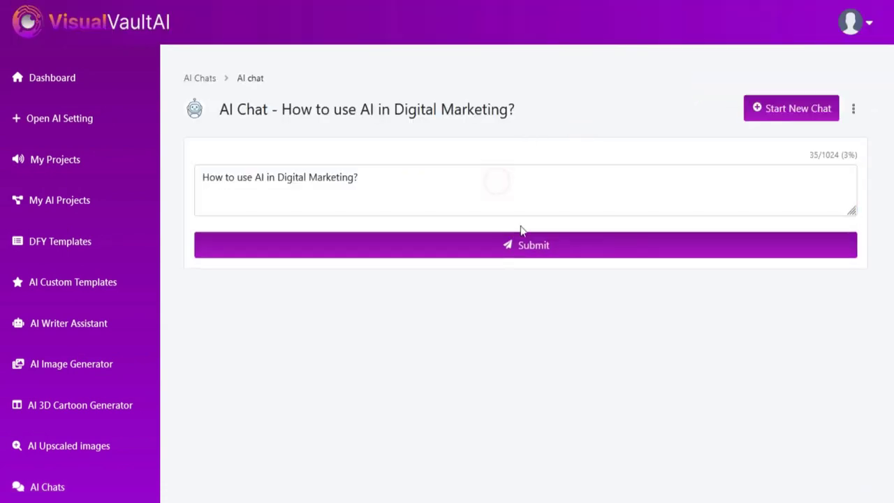
click(522, 257)
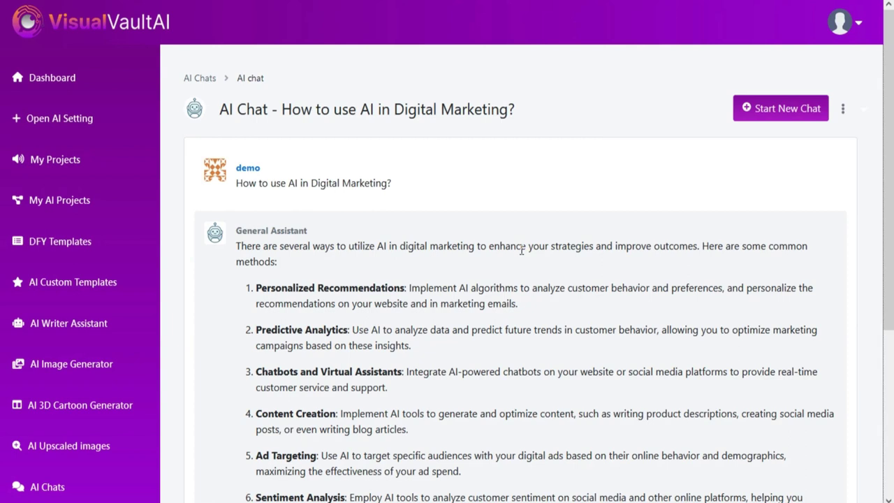
scroll(546, 281, down, 2)
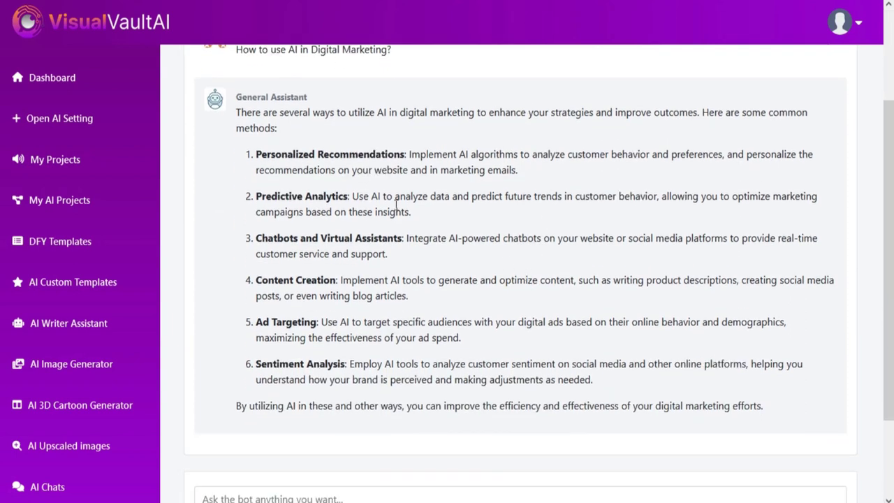
scroll(395, 391, down, 2)
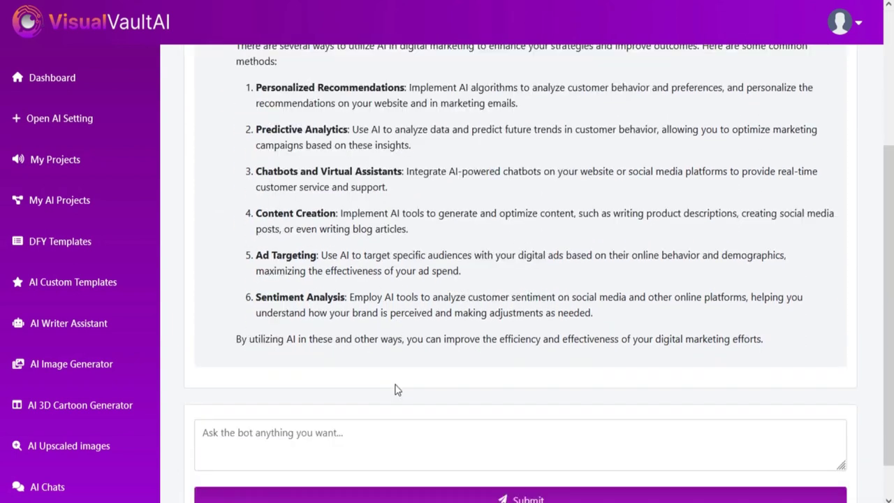
Paste and send a follow-up asking for easy money-making tips in digital marketing.
click(422, 403)
text(Easy Money-Making Tips In Digital Marketing?)
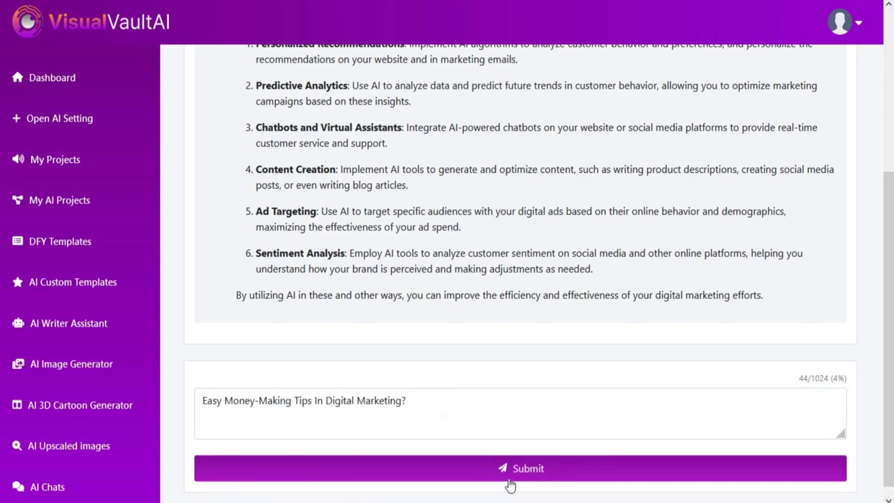
click(509, 470)
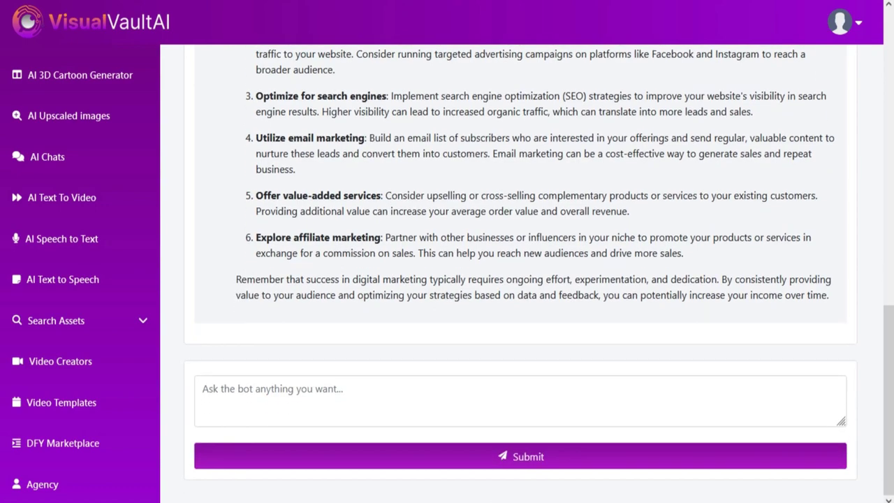
scroll(415, 361, up, 15)
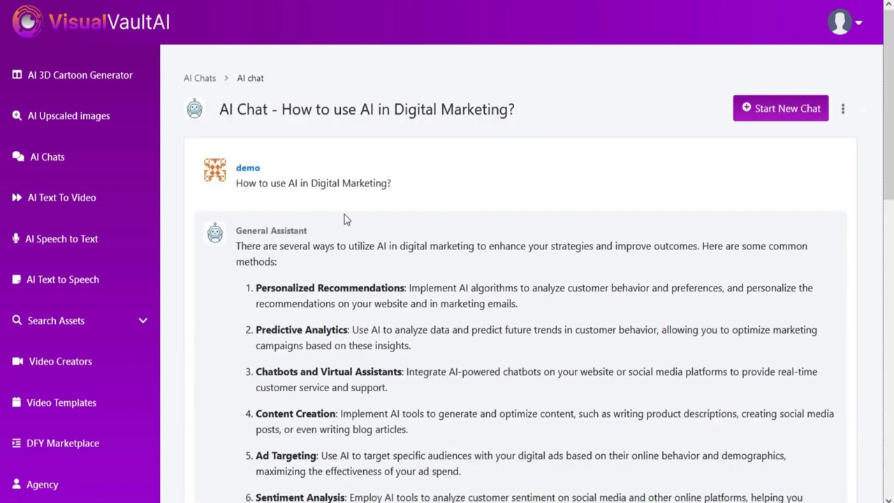
Visit the text-to-video tool and the speech-to-text tool's advanced options.
click(70, 198)
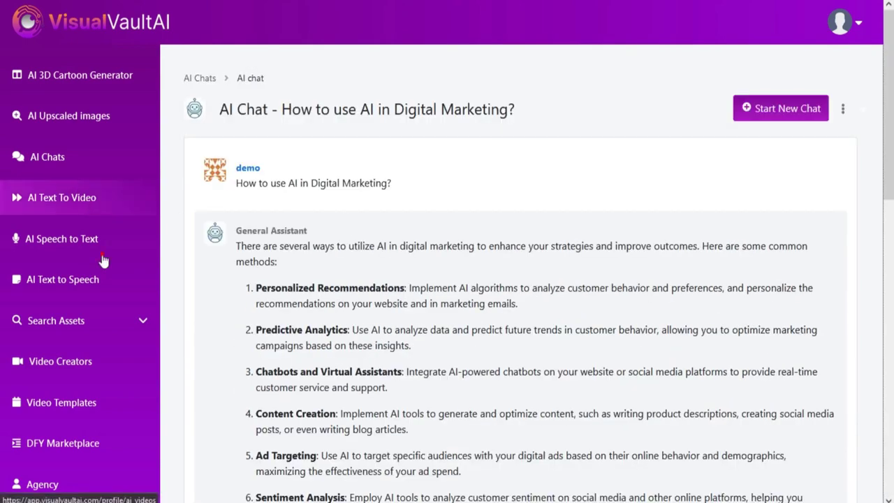
scroll(109, 209, down, 6)
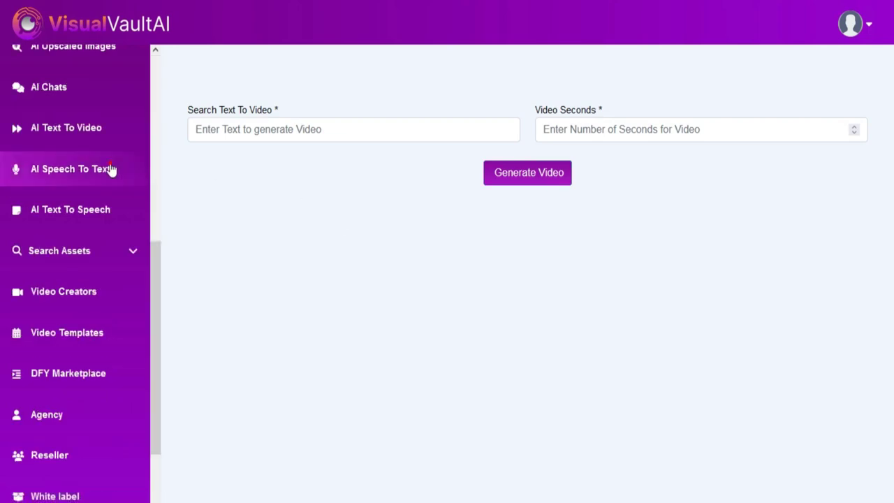
click(109, 170)
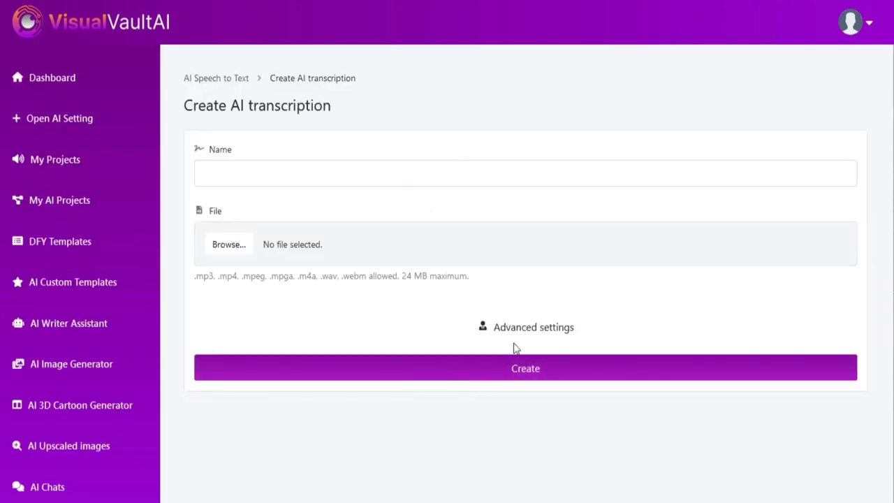
click(514, 348)
scroll(361, 345, down, 3)
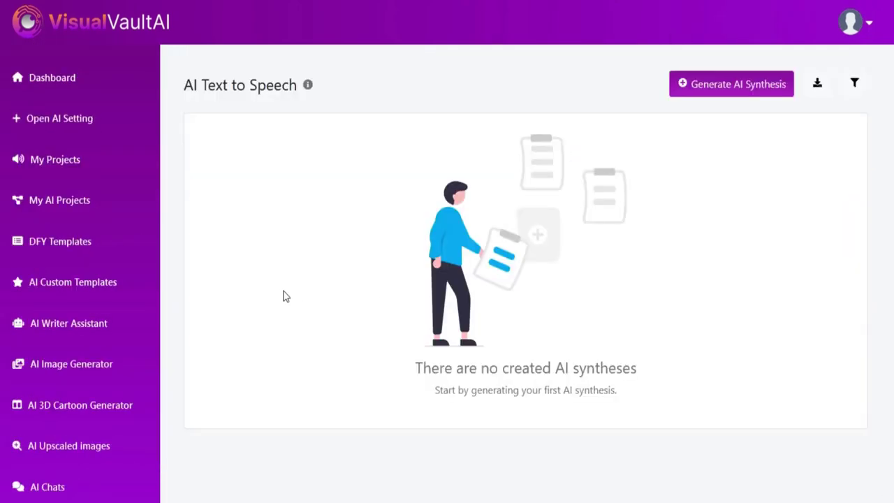
Start a text-to-speech synthesis keeping English (US), the current voice and Standard engine.
click(719, 88)
scroll(371, 304, down, 1)
click(372, 299)
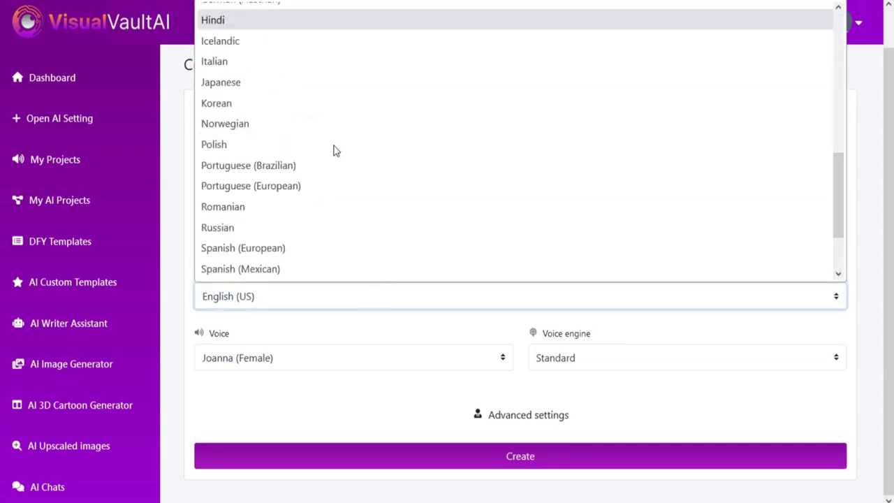
click(320, 301)
click(305, 360)
click(419, 358)
click(593, 359)
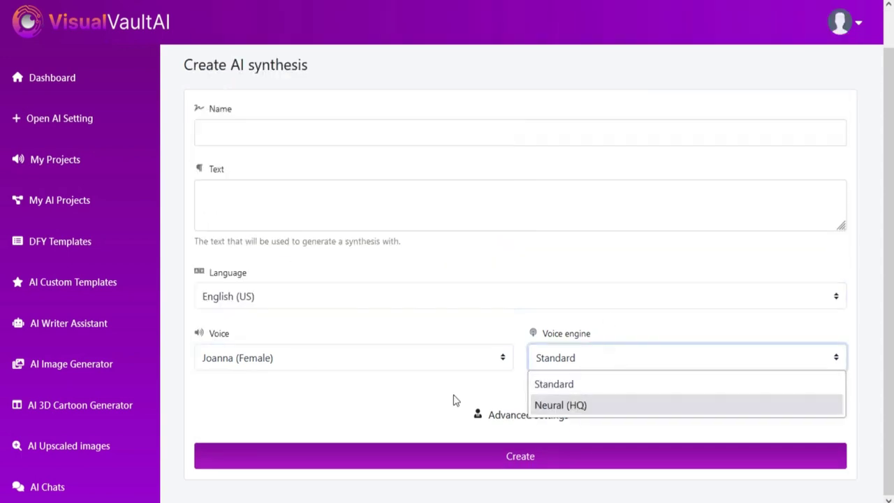
click(453, 400)
scroll(489, 393, down, 2)
scroll(126, 175, down, 5)
Browse the asset search pages for images, vectors and videos.
click(119, 171)
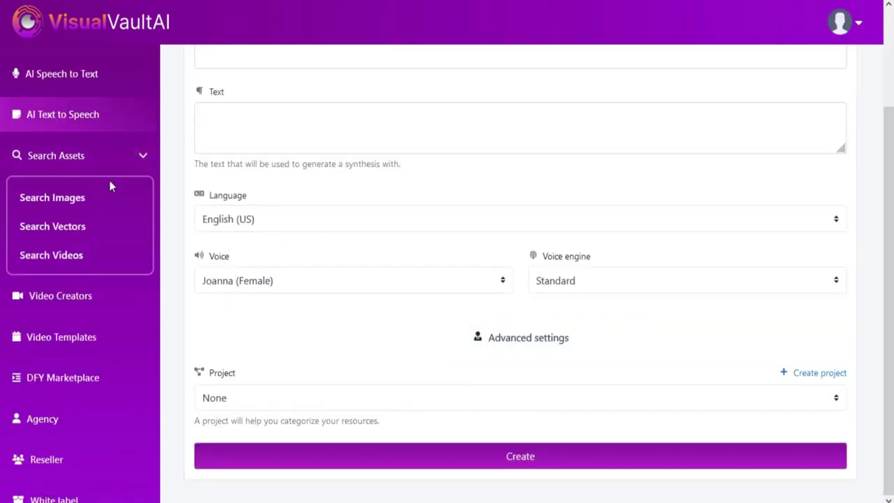
click(91, 206)
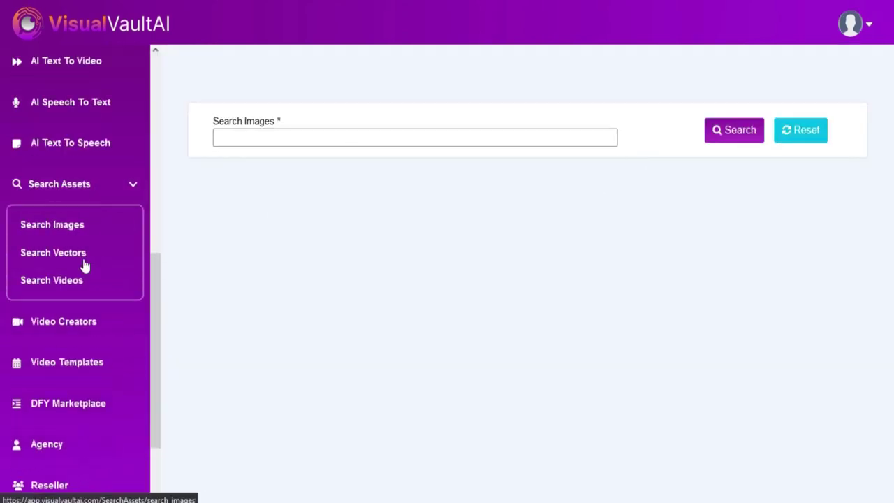
click(83, 261)
click(785, 142)
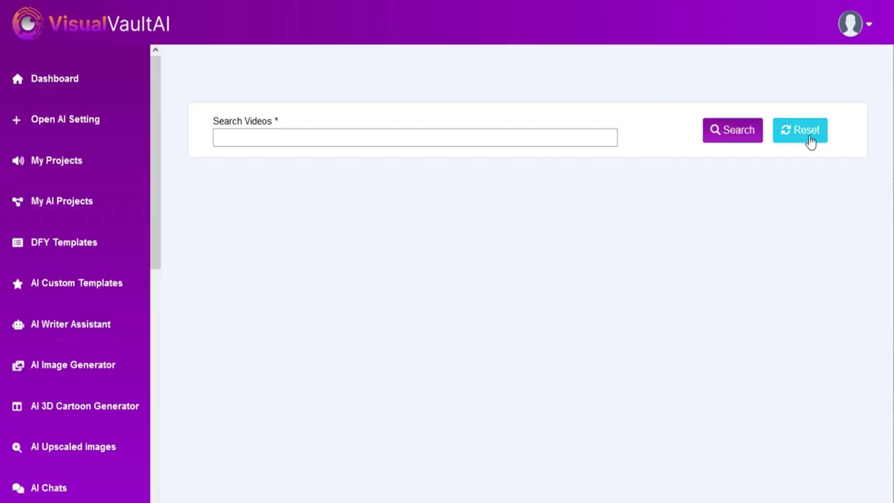
scroll(91, 228, down, 10)
Start a new Video Creators project that makes a slideshow from image URLs.
click(91, 225)
click(499, 401)
click(529, 132)
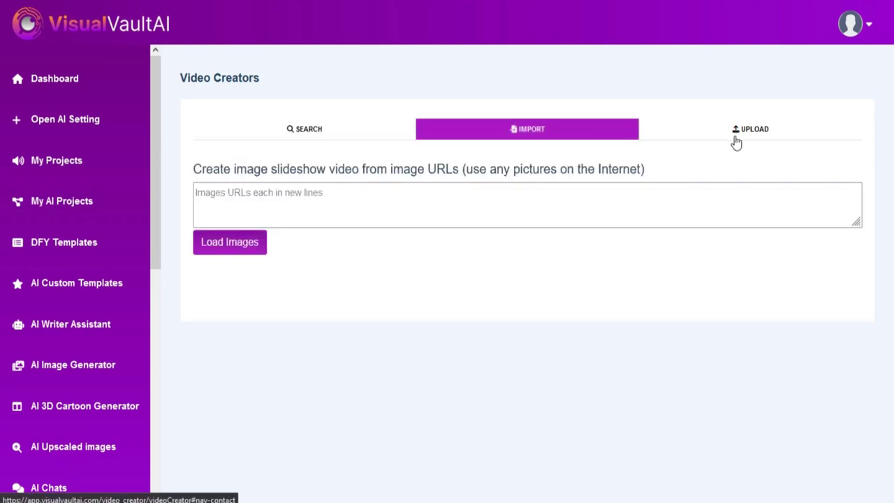
Switch the Video Creators project to uploading images for the slideshow.
click(737, 140)
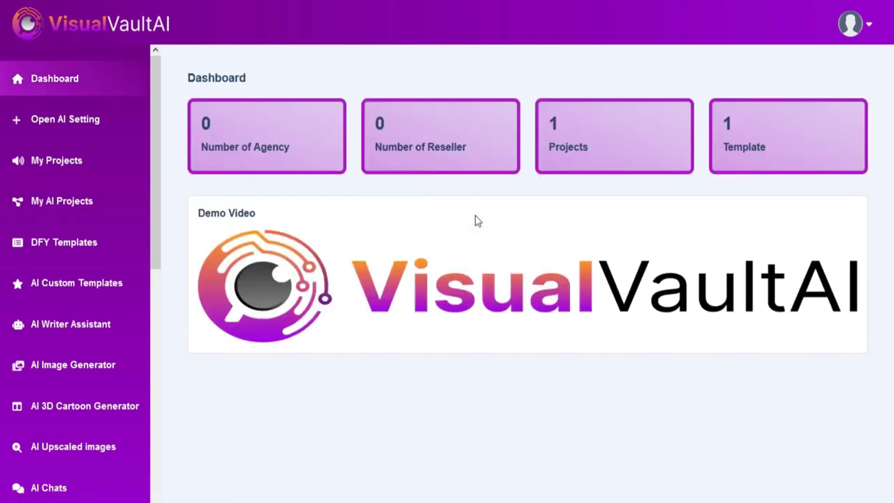